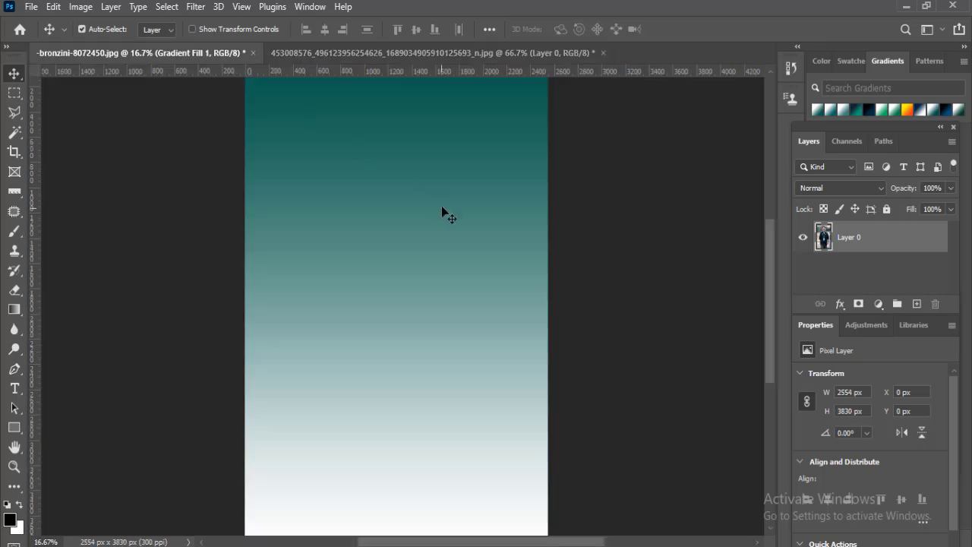
{"action": "left_click", "coordinate": [390, 52]}
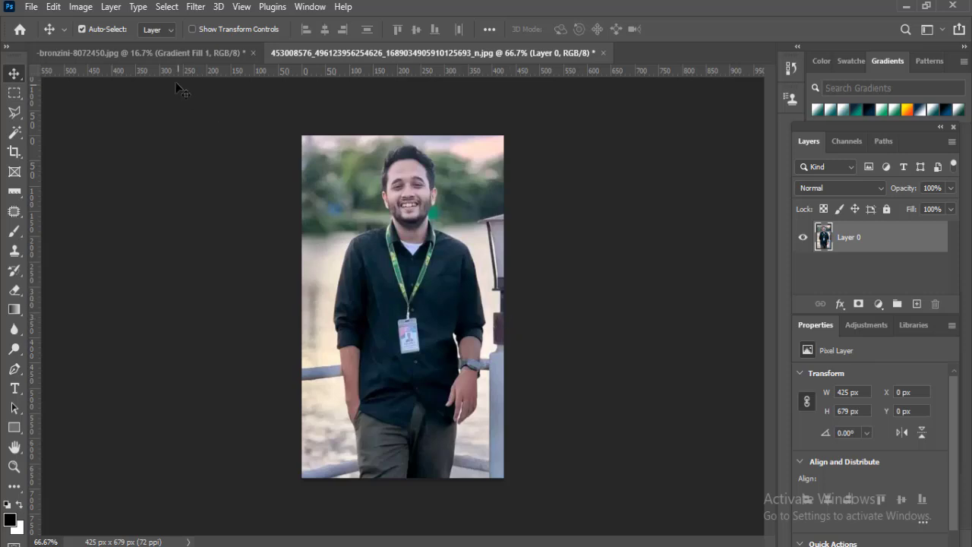
{"action": "left_click", "coordinate": [150, 53]}
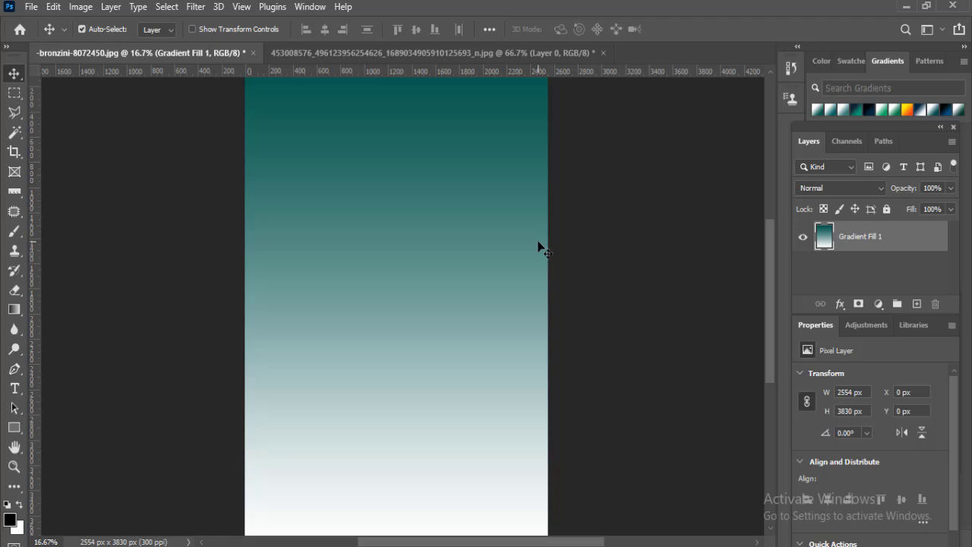
{"action": "left_click", "coordinate": [343, 54]}
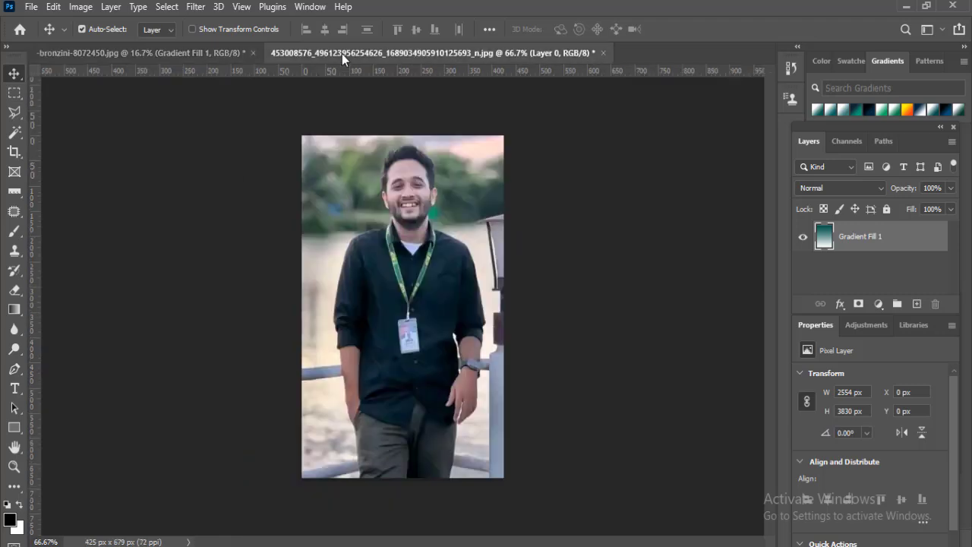
{"action": "left_click", "coordinate": [129, 53]}
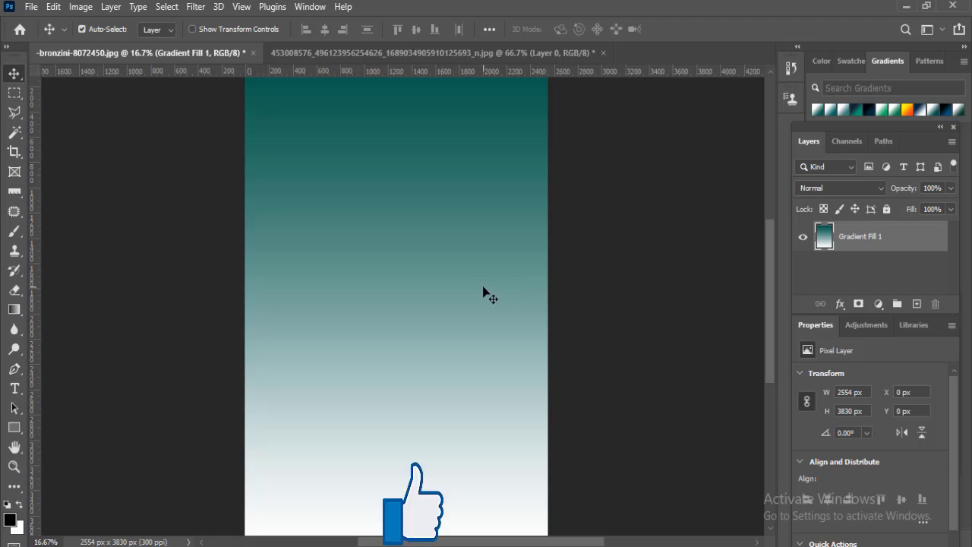
Step: Add a new layer above the gradient and draw a rectangle shape about 1531 x 2073 px in the middle of the canvas
{"action": "left_click", "coordinate": [916, 305]}
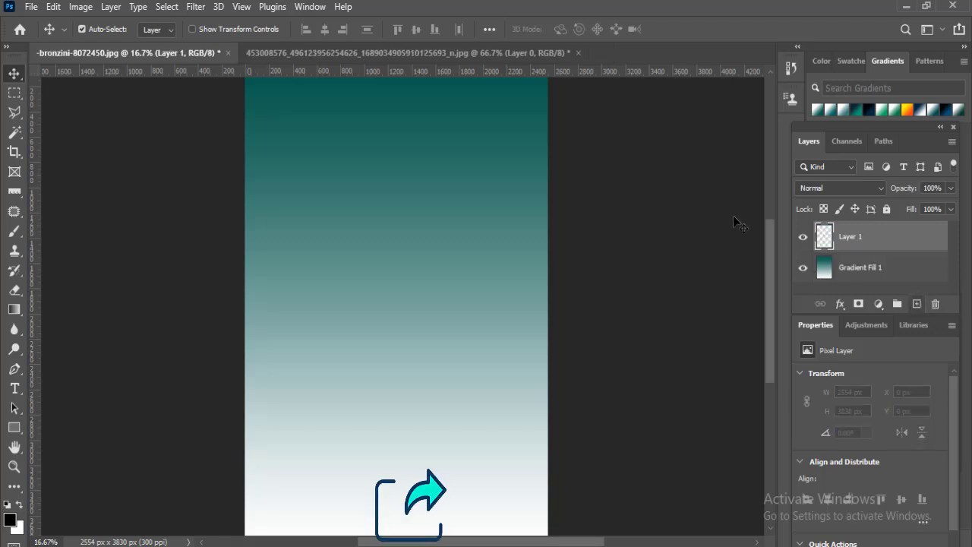
{"action": "left_click", "coordinate": [14, 429]}
{"action": "left_click", "coordinate": [51, 430]}
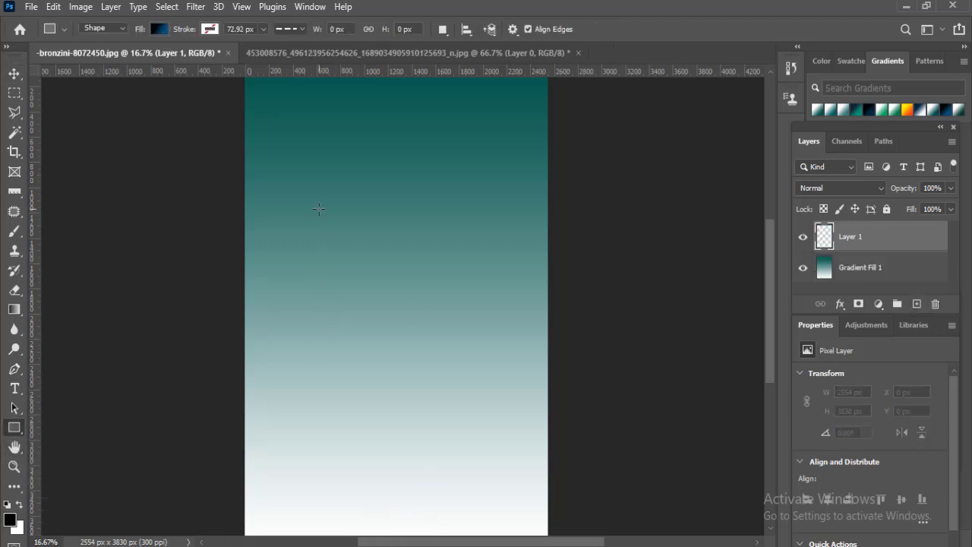
{"action": "left_click_drag", "start_coordinate": [316, 179], "coordinate": [496, 440]}
Step: Change the rectangle's fill to solid green and move it slightly up and left to center it horizontally on the canvas
{"action": "left_click", "coordinate": [159, 29]}
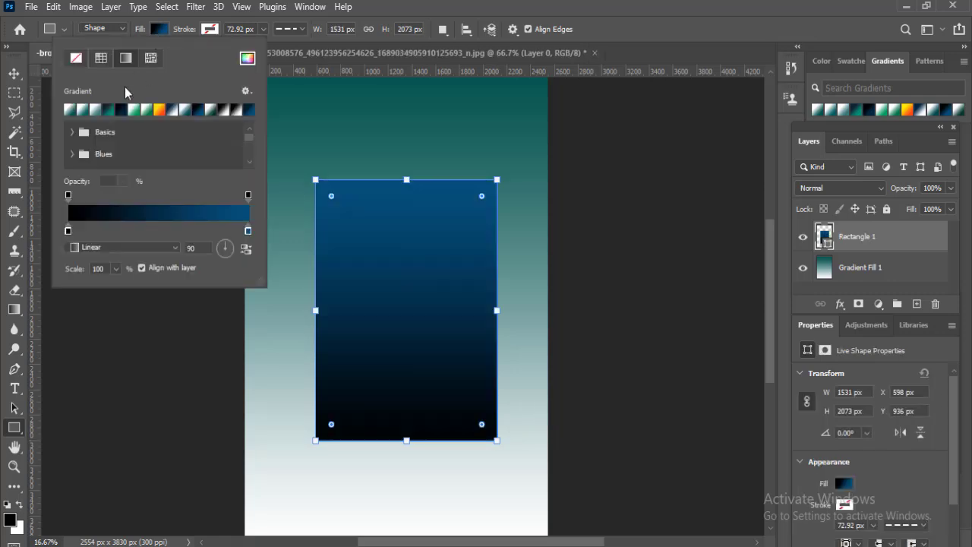
{"action": "left_click", "coordinate": [94, 111]}
{"action": "left_click", "coordinate": [14, 73]}
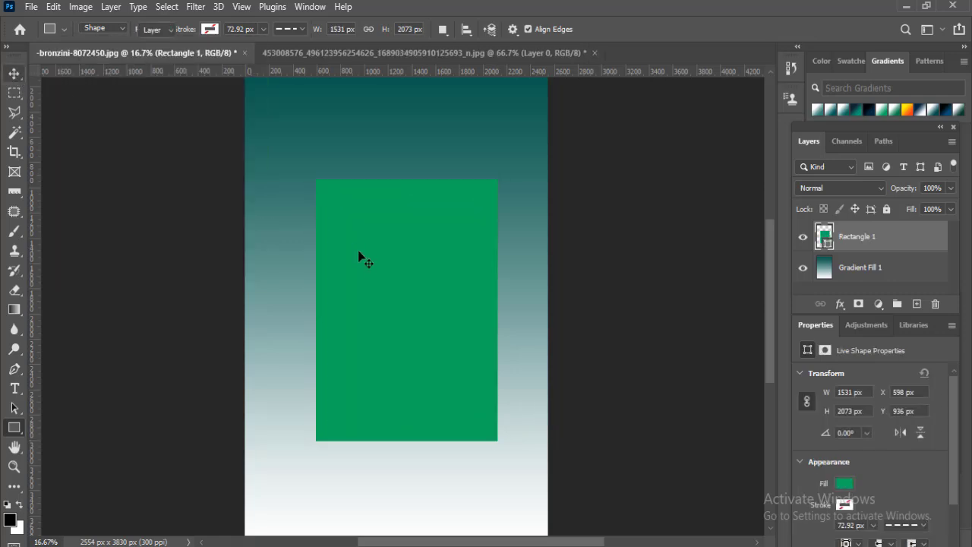
{"action": "left_click_drag", "start_coordinate": [398, 288], "coordinate": [389, 275]}
Step: Round the rectangle's two bottom corners and its top-left corner individually, keeping the top-right corner square
{"action": "left_click", "coordinate": [15, 426]}
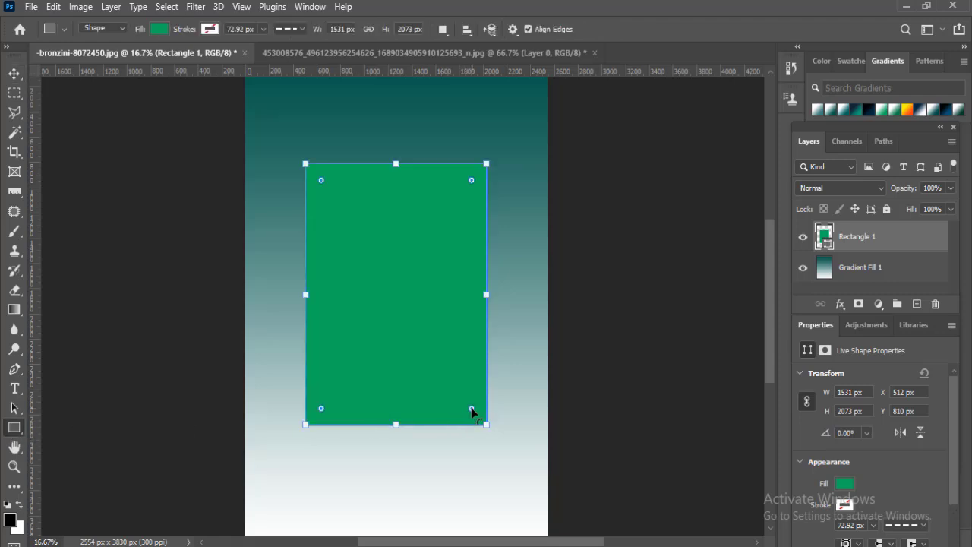
{"action": "left_click_drag", "start_coordinate": [472, 408], "coordinate": [458, 397]}
{"action": "left_click_drag", "start_coordinate": [323, 405], "coordinate": [336, 393]}
{"action": "left_click_drag", "start_coordinate": [321, 182], "coordinate": [337, 196]}
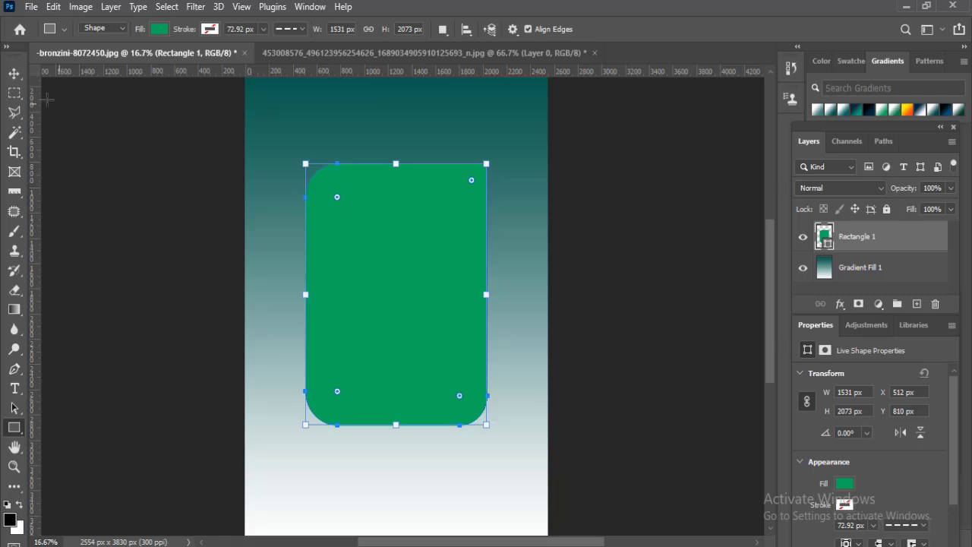
{"action": "left_click", "coordinate": [13, 76]}
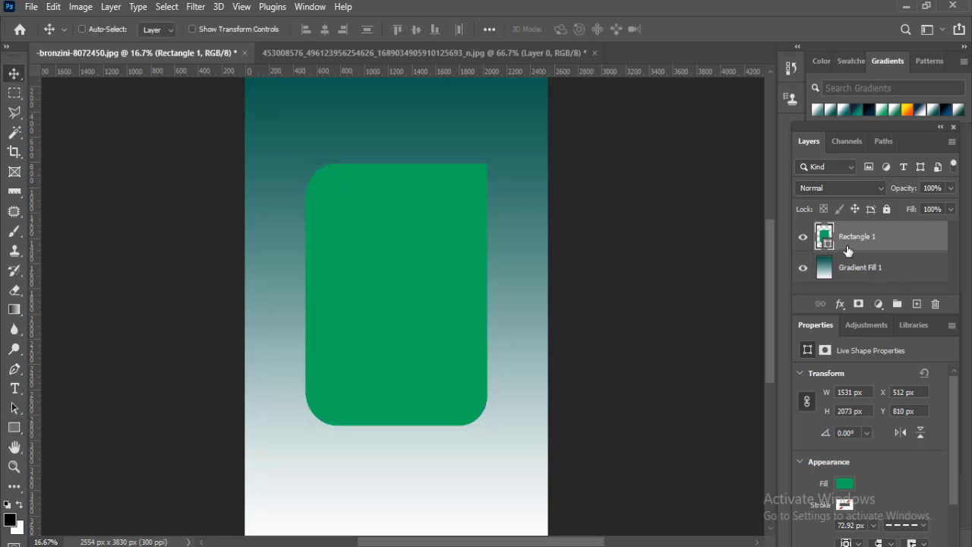
Step: Duplicate the Rectangle 1 layer, hide the copy, and rasterize the original Rectangle 1 layer
{"action": "key", "text": "ctrl+j"}
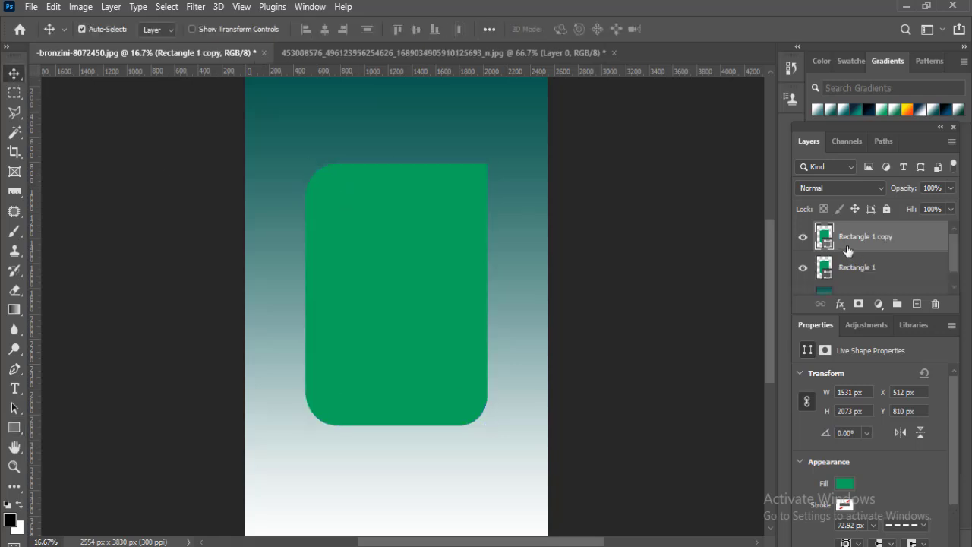
{"action": "left_click", "coordinate": [801, 239]}
{"action": "left_click", "coordinate": [877, 278]}
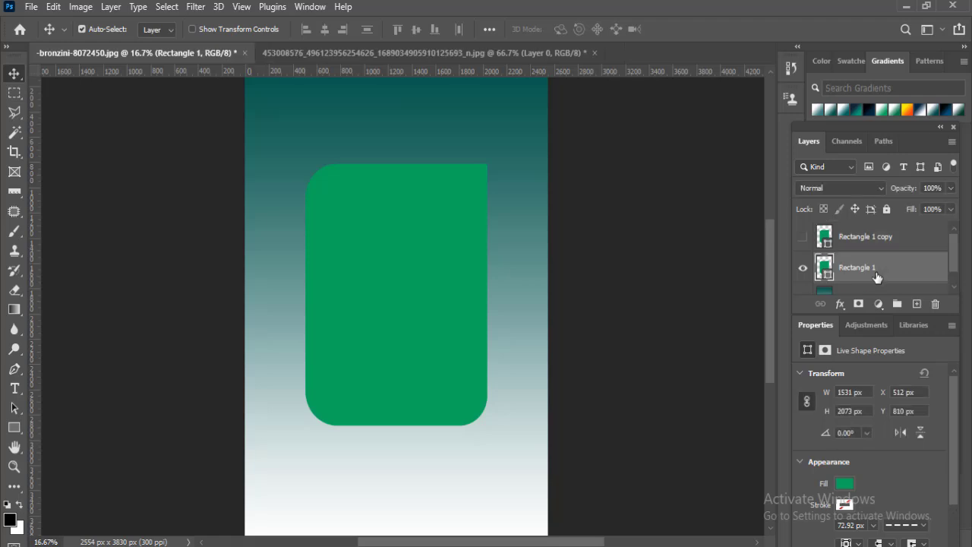
{"action": "right_click", "coordinate": [877, 278]}
{"action": "left_click", "coordinate": [718, 227]}
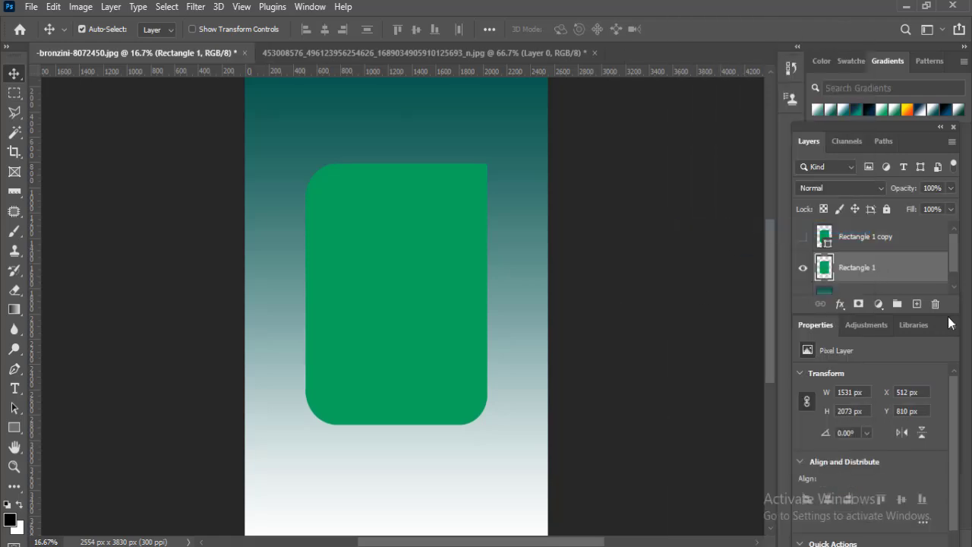
Step: Cut off the green rectangle's top-right corner diagonally by deleting a polygonal lasso selection, and deselect
{"action": "left_click", "coordinate": [15, 113]}
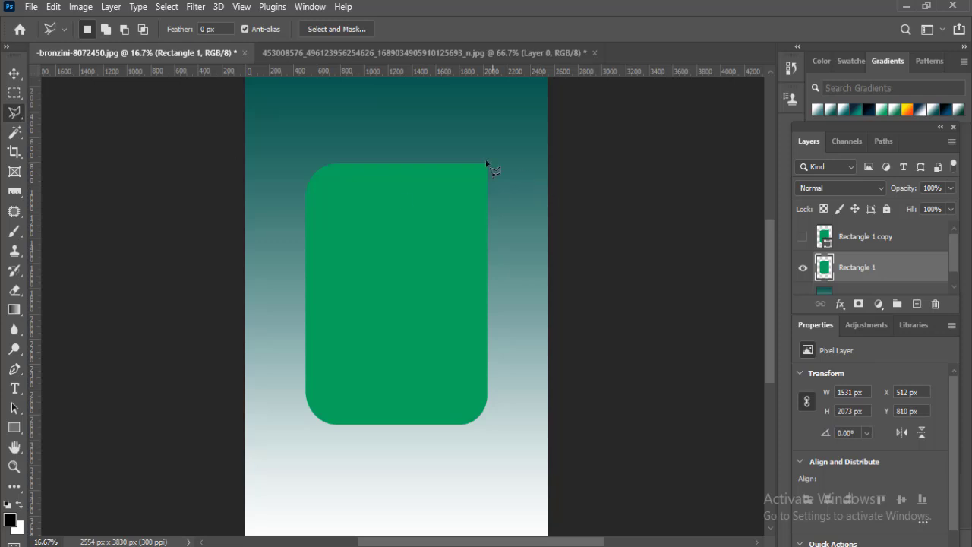
{"action": "left_click", "coordinate": [426, 156]}
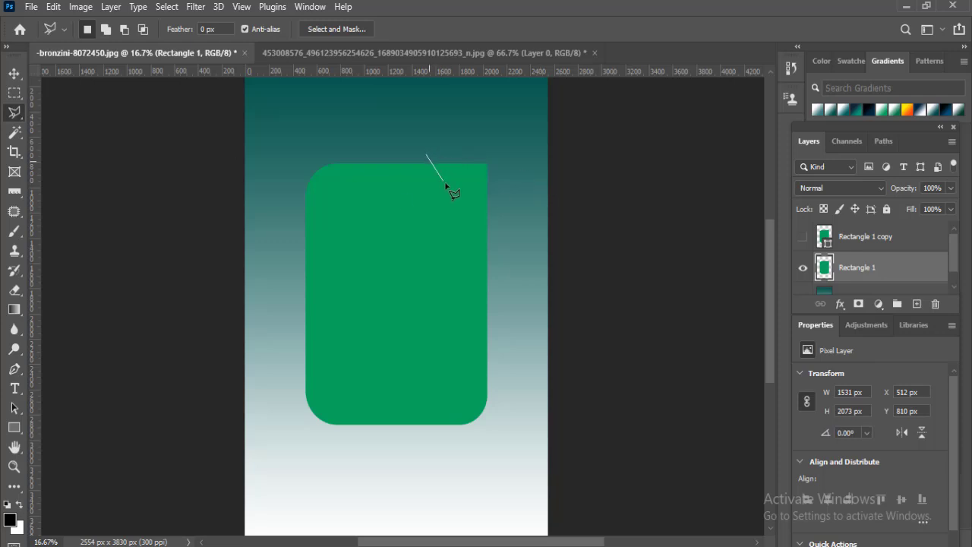
{"action": "left_click", "coordinate": [504, 229]}
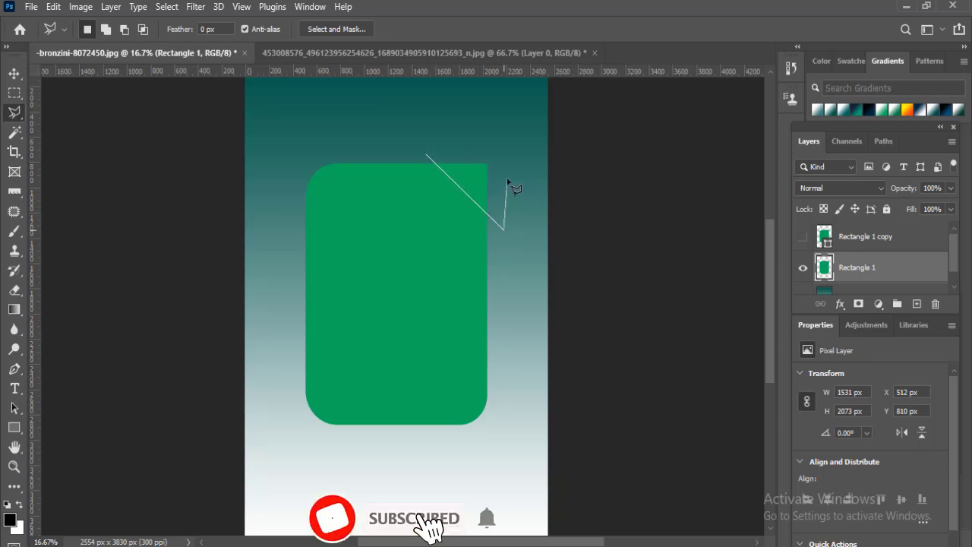
{"action": "left_click", "coordinate": [507, 182]}
{"action": "left_click", "coordinate": [504, 140]}
{"action": "left_click", "coordinate": [453, 140]}
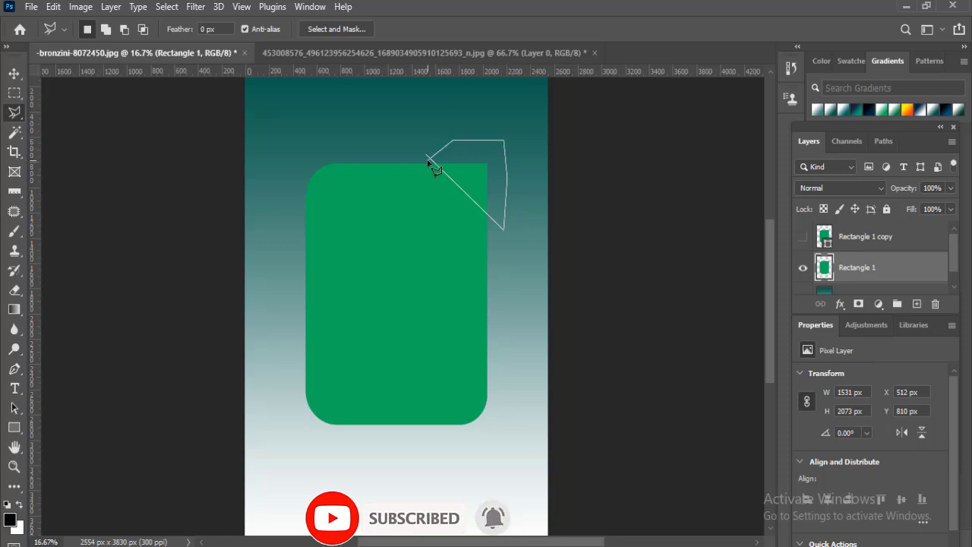
{"action": "left_click", "coordinate": [427, 158]}
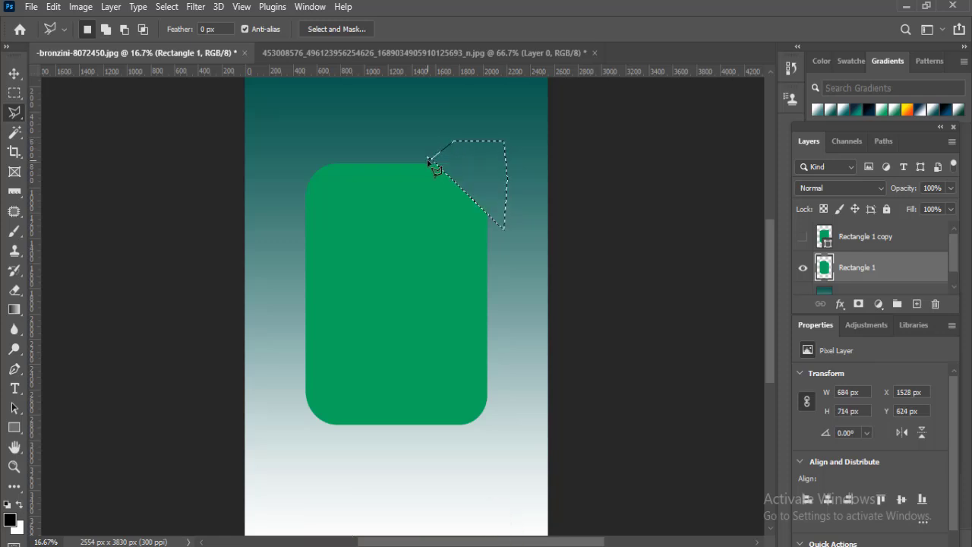
{"action": "key", "text": "Delete"}
{"action": "key", "text": "ctrl+d"}
{"action": "key", "text": "v"}
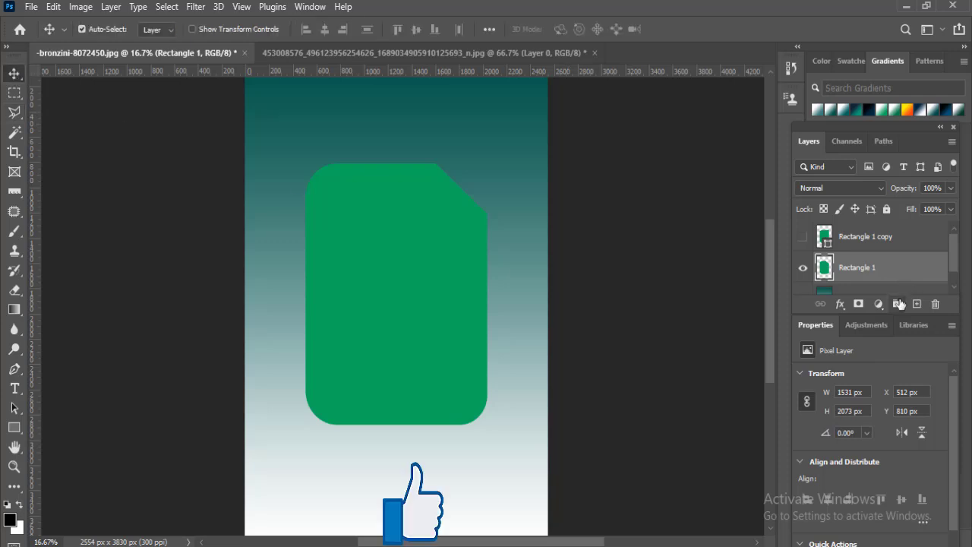
Step: Copy the entire portrait photo from the other document and paste it above the Rectangle 1 layer
{"action": "left_click", "coordinate": [368, 52]}
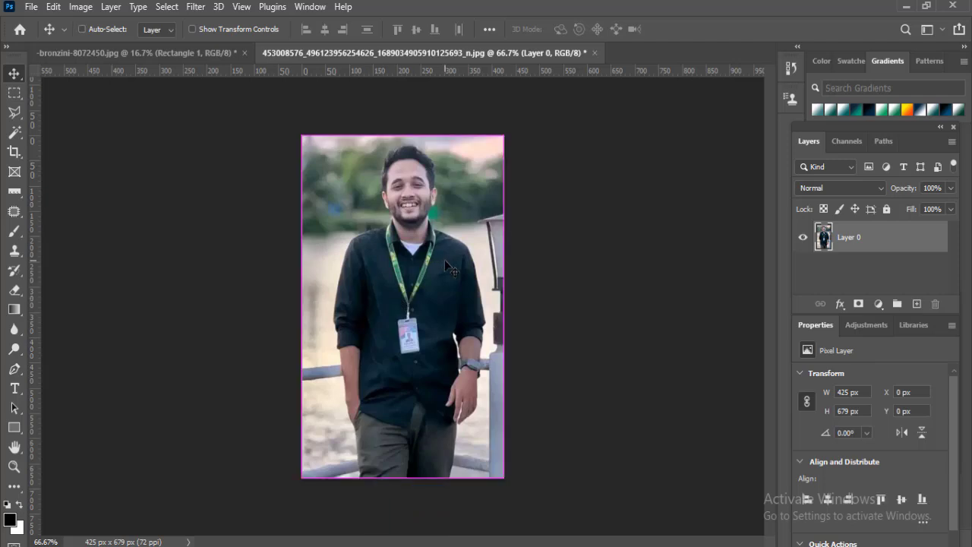
{"action": "key", "text": "ctrl+a"}
{"action": "left_click", "coordinate": [154, 54]}
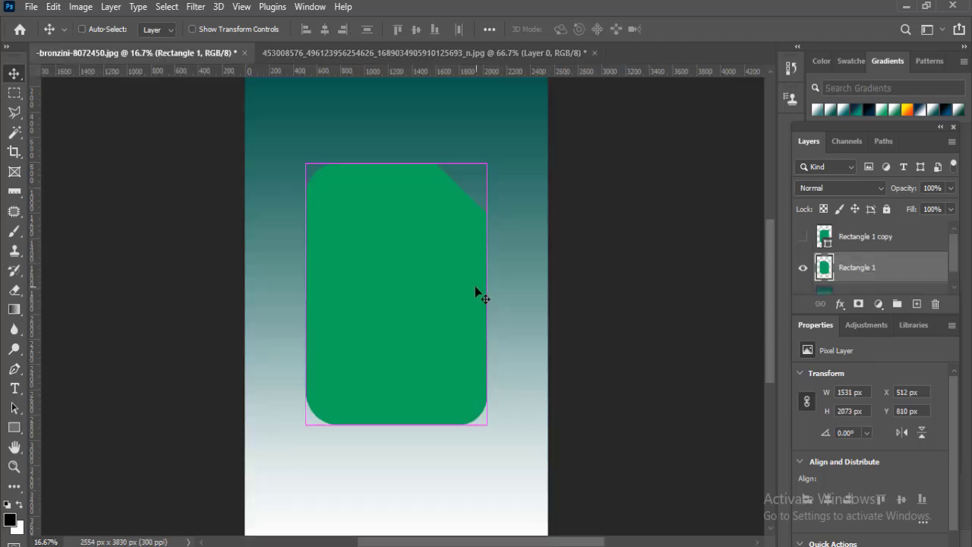
{"action": "key", "text": "ctrl+v"}
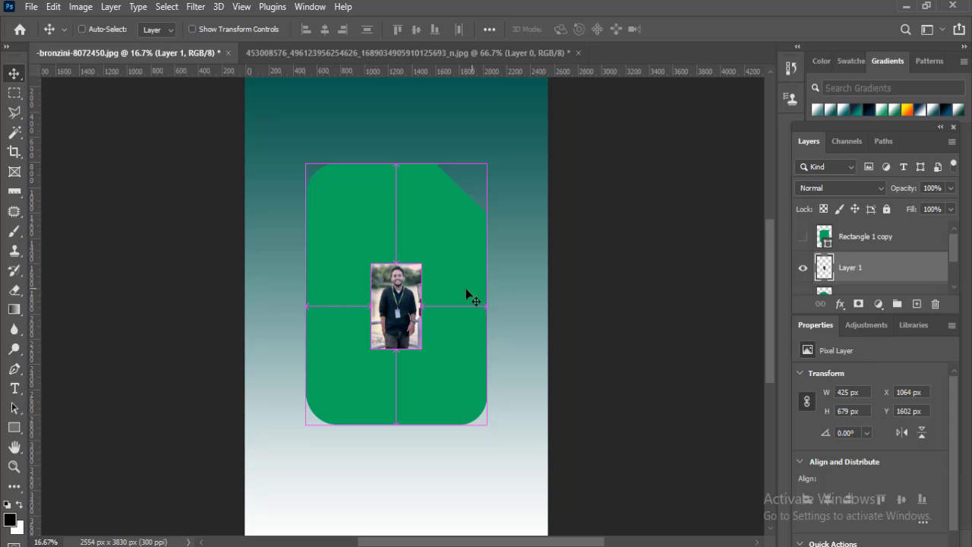
Step: Scale the pasted photo to about 1702 x 2176 px so that it completely covers the green rectangle
{"action": "key", "text": "ctrl+t"}
{"action": "left_click_drag", "start_coordinate": [422, 264], "coordinate": [486, 153]}
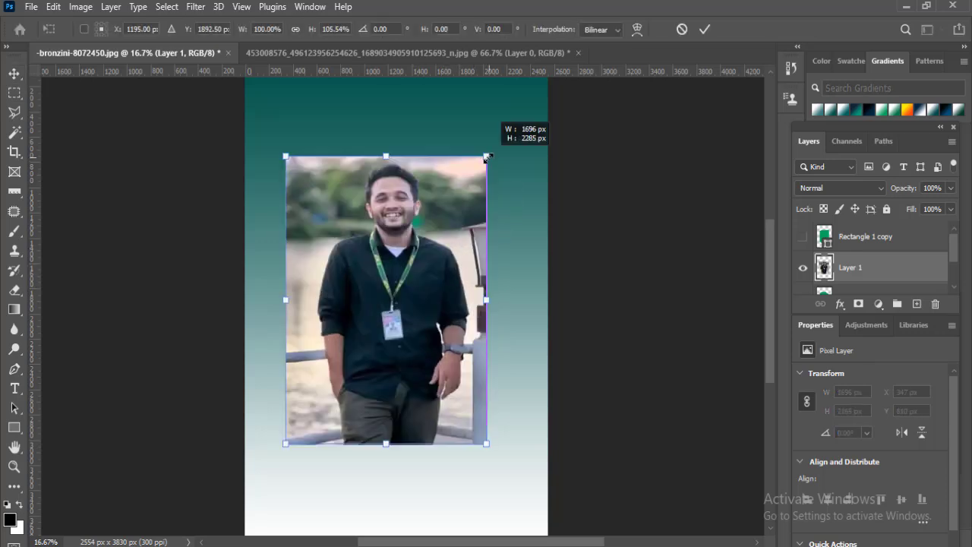
{"action": "mouse_move", "coordinate": [439, 248]}
{"action": "left_mouse_down"}
{"action": "mouse_move", "coordinate": [439, 277]}
{"action": "mouse_move", "coordinate": [439, 251]}
{"action": "left_mouse_up"}
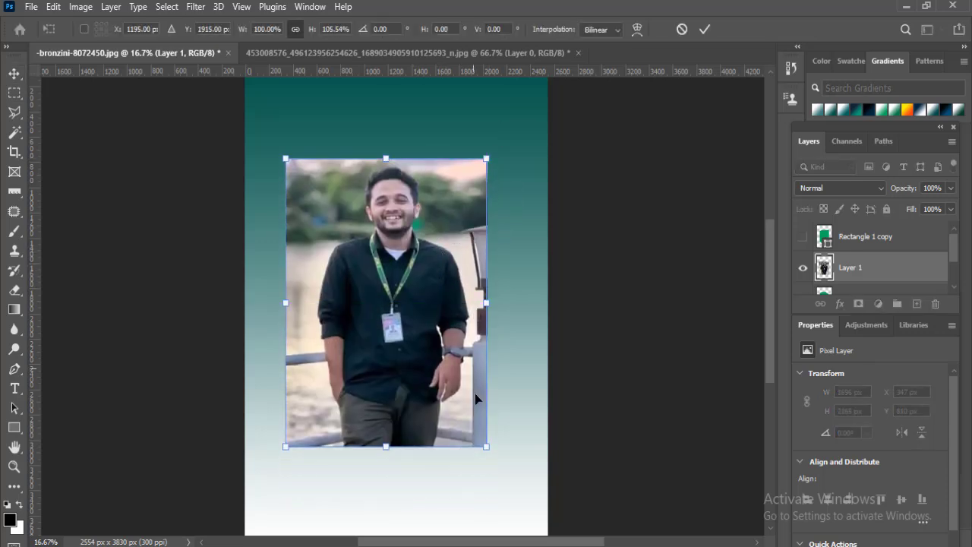
{"action": "left_click_drag", "start_coordinate": [286, 302], "coordinate": [296, 297]}
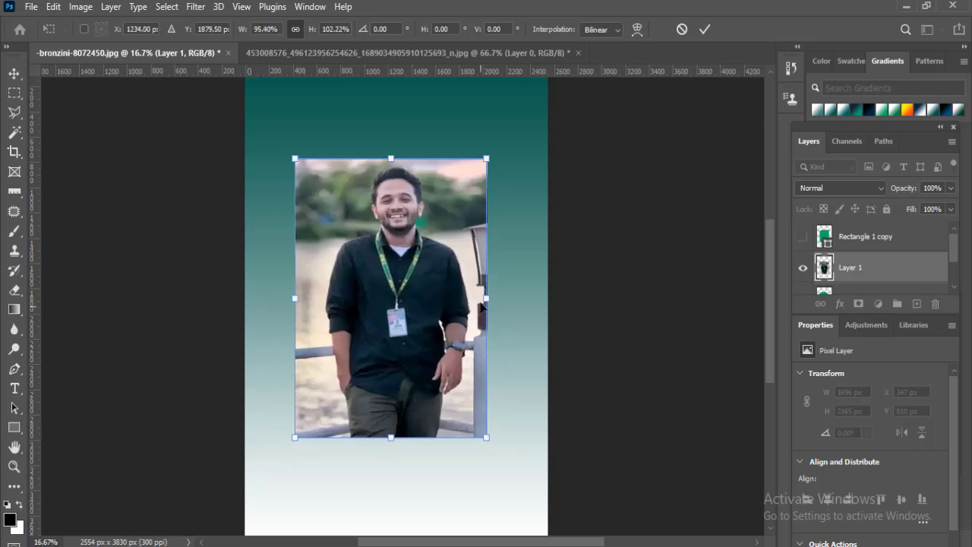
{"action": "left_click_drag", "start_coordinate": [486, 298], "coordinate": [497, 298]}
{"action": "mouse_move", "coordinate": [396, 159]}
{"action": "left_mouse_down"}
{"action": "mouse_move", "coordinate": [394, 181]}
{"action": "mouse_move", "coordinate": [393, 154]}
{"action": "mouse_move", "coordinate": [394, 164]}
{"action": "left_mouse_up"}
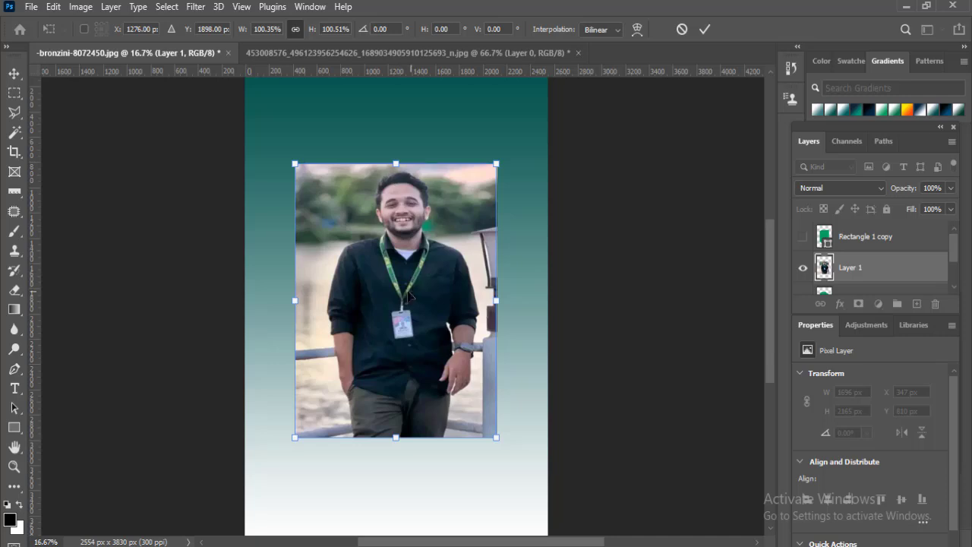
{"action": "mouse_move", "coordinate": [296, 307]}
{"action": "left_mouse_down"}
{"action": "mouse_move", "coordinate": [326, 300]}
{"action": "mouse_move", "coordinate": [295, 300]}
{"action": "left_mouse_up"}
{"action": "mouse_move", "coordinate": [496, 301]}
{"action": "left_mouse_down"}
{"action": "mouse_move", "coordinate": [479, 303]}
{"action": "mouse_move", "coordinate": [496, 300]}
{"action": "left_mouse_up"}
{"action": "key", "text": "Return"}
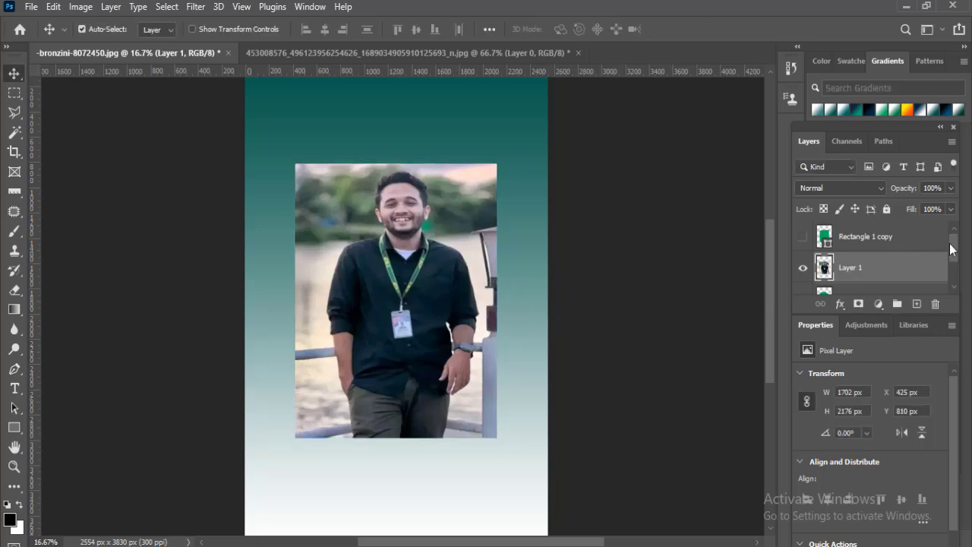
Step: Nudge the photo layer up by about 18 px to a Y position of 792 px
{"action": "left_click_drag", "start_coordinate": [950, 243], "coordinate": [953, 249]}
{"action": "key", "text": "Up"}
{"action": "key", "text": "Up"}
{"action": "key", "text": "Up"}
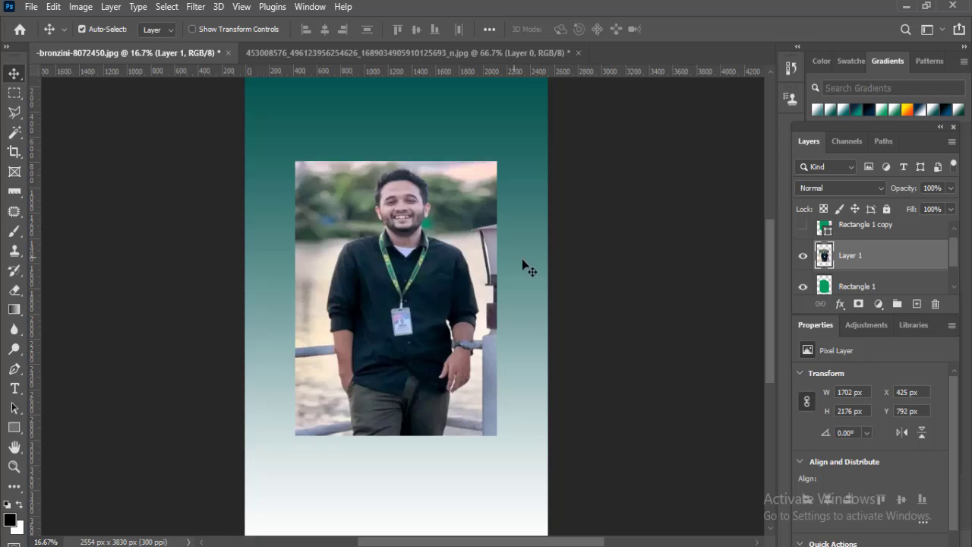
Step: Clip the photo layer to the cut-corner Rectangle 1 shape and check it by switching the photo's visibility off and on
{"action": "right_click", "coordinate": [850, 262]}
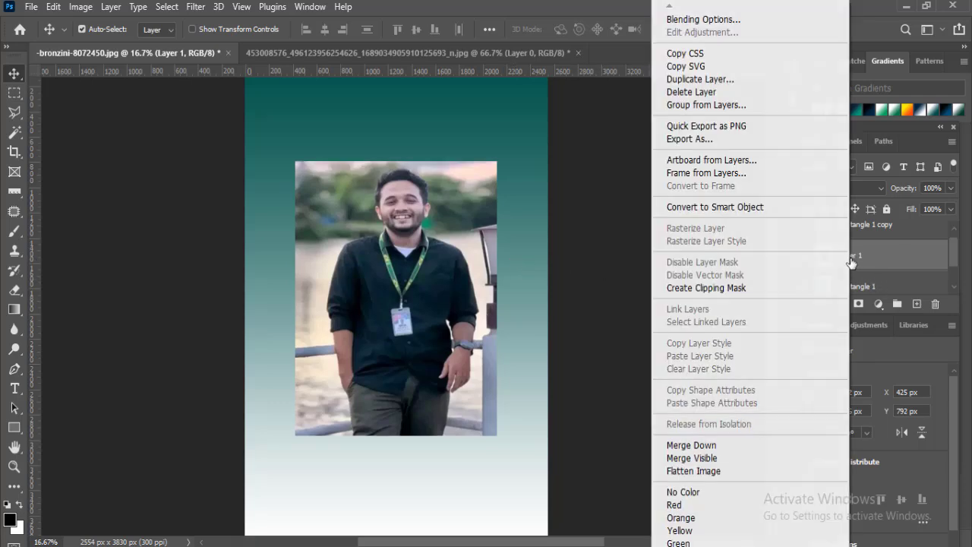
{"action": "left_click", "coordinate": [680, 284]}
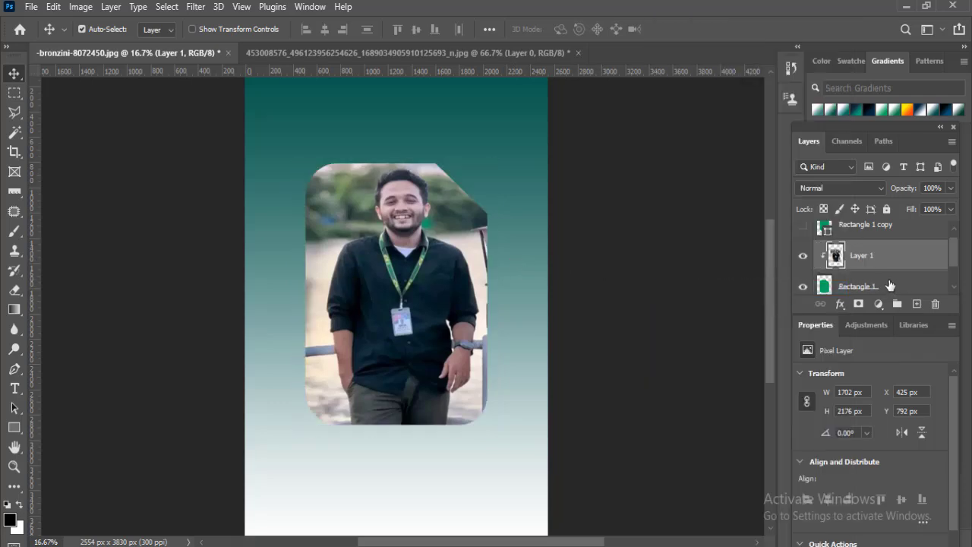
{"action": "left_click", "coordinate": [803, 257]}
{"action": "left_click", "coordinate": [803, 257]}
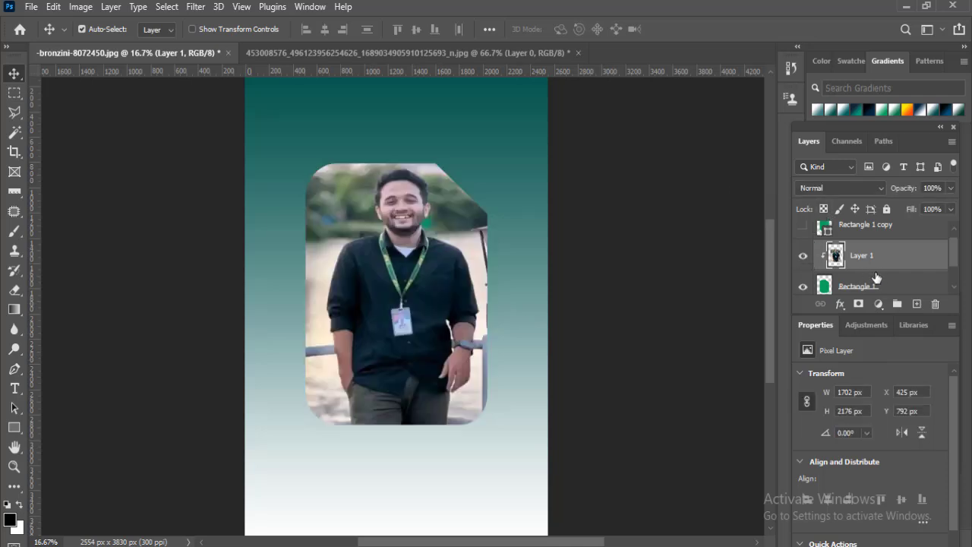
Step: Show the Rectangle 1 copy layer, select it, and set its shape fill to no color
{"action": "left_click", "coordinate": [803, 228]}
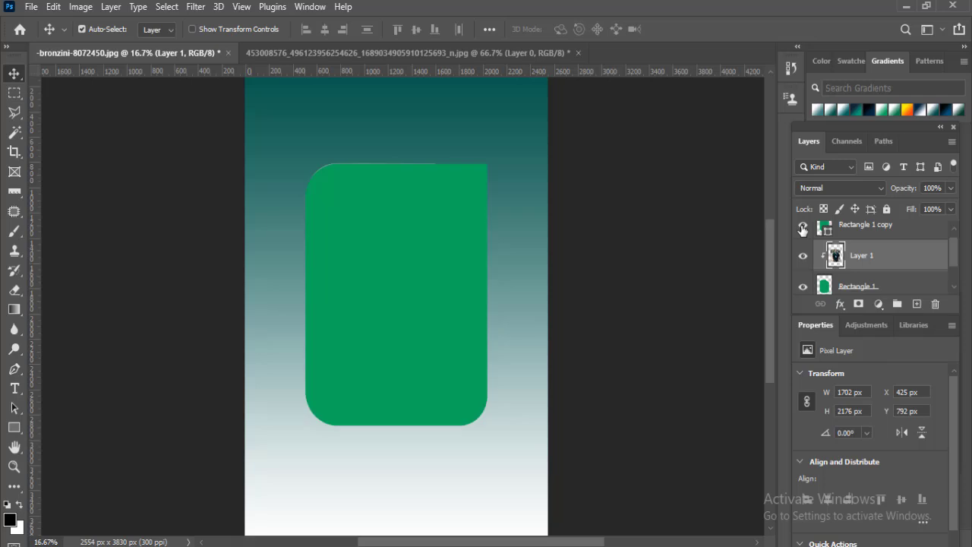
{"action": "left_click", "coordinate": [829, 229]}
{"action": "key", "text": "u"}
{"action": "left_click", "coordinate": [160, 31]}
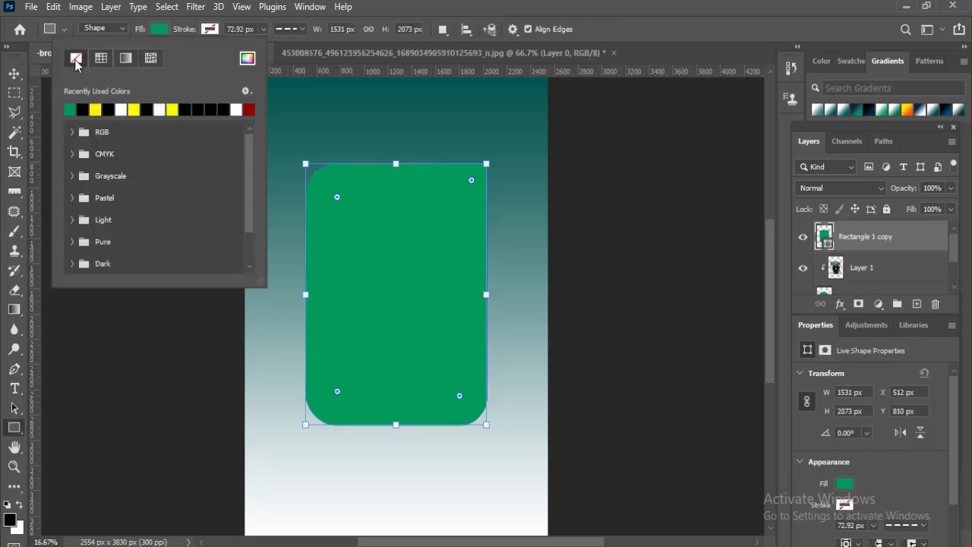
{"action": "left_click", "coordinate": [76, 59]}
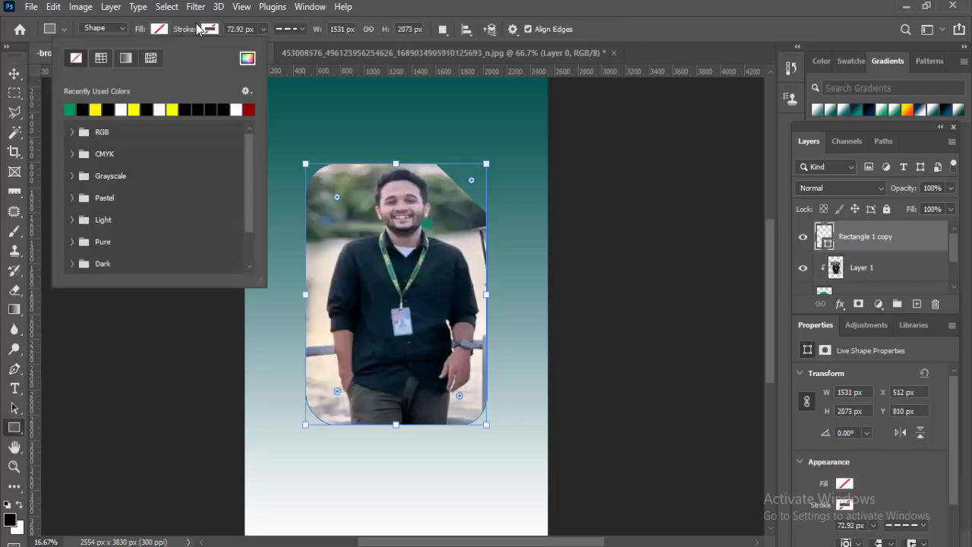
Step: Give the Rectangle 1 copy shape a solid yellow stroke, slightly thin it, and rasterize the layer
{"action": "left_click", "coordinate": [209, 30]}
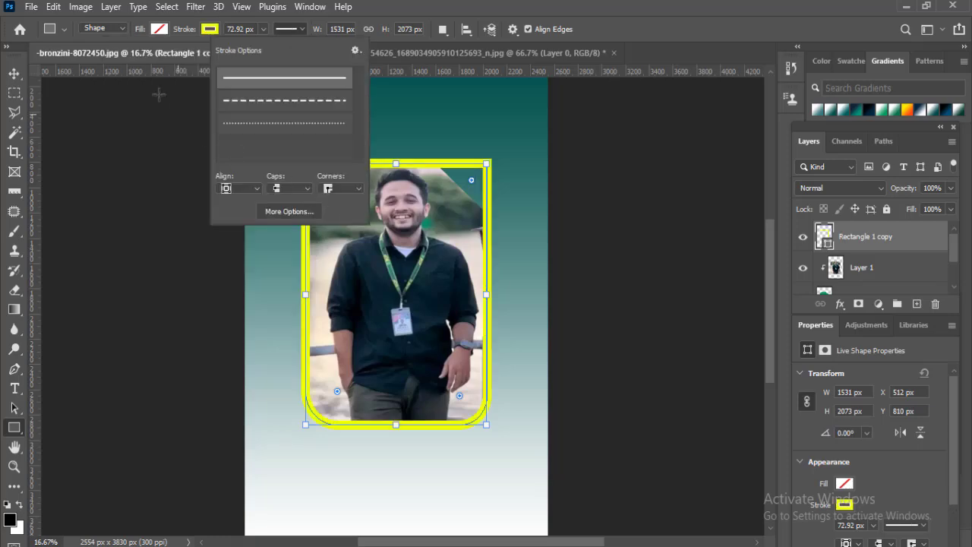
{"action": "left_click", "coordinate": [264, 30]}
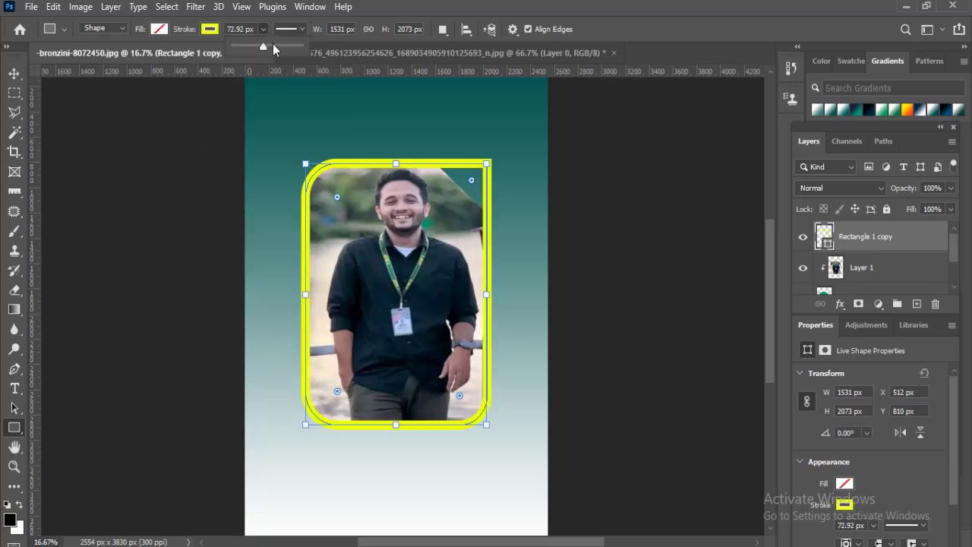
{"action": "key", "text": "v"}
{"action": "right_click", "coordinate": [856, 237]}
{"action": "left_click", "coordinate": [709, 229]}
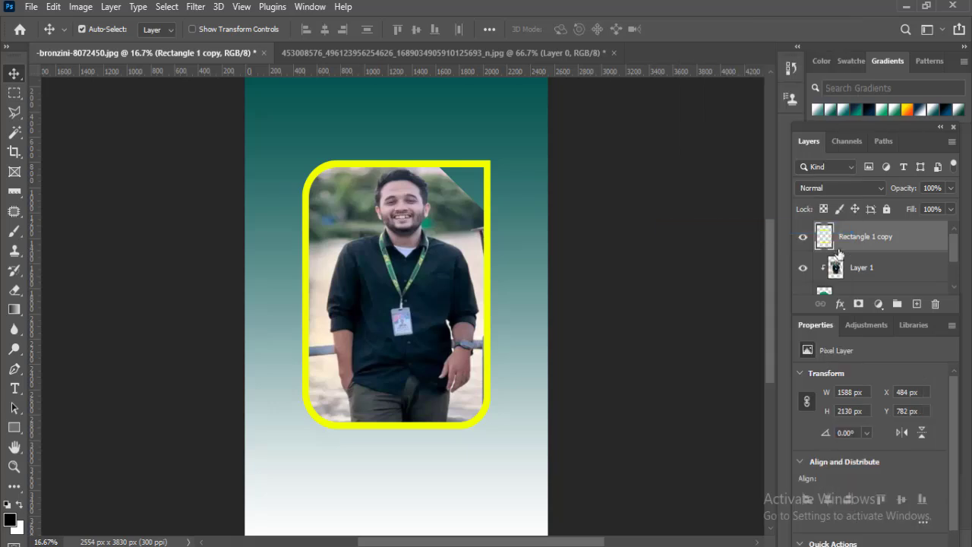
{"action": "scroll", "coordinate": [956, 266], "scroll_direction": "down", "scroll_amount": 1}
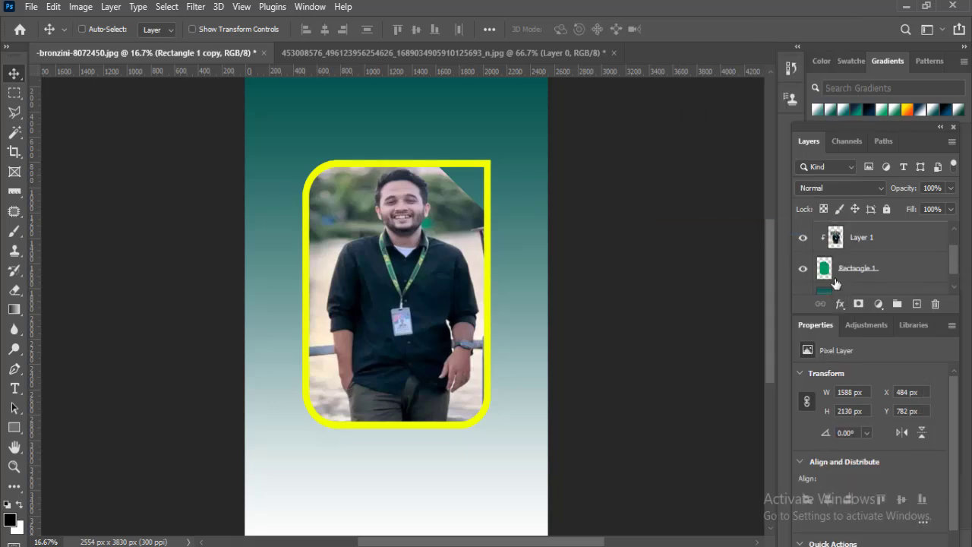
{"action": "left_click", "coordinate": [824, 270], "text": "ctrl"}
{"action": "left_click_drag", "start_coordinate": [957, 262], "coordinate": [955, 247]}
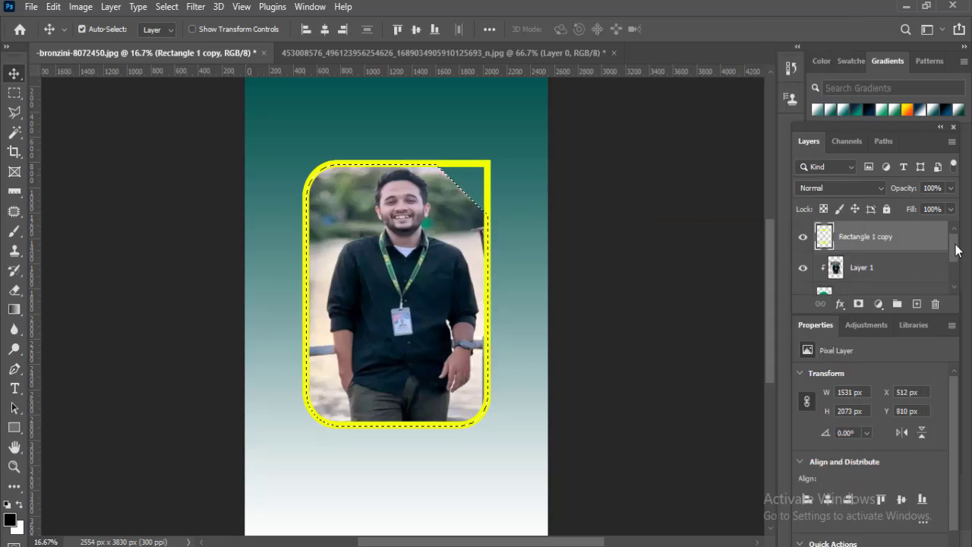
{"action": "key", "text": "ctrl+d"}
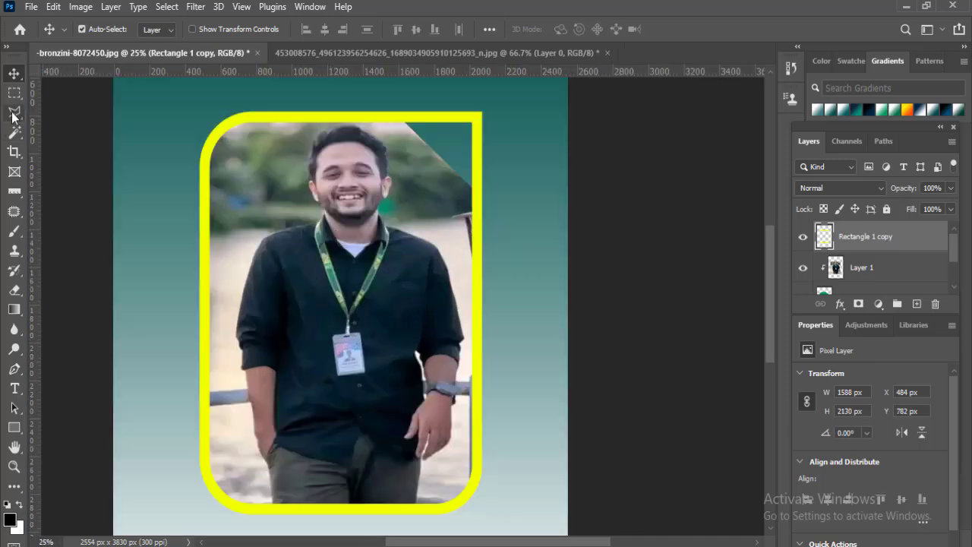
Step: Draw a polygonal selection of about 720 x 616 px around the yellow frame's upper-right corner, following the photo's diagonal cut
{"action": "left_click", "coordinate": [15, 112]}
{"action": "left_click", "coordinate": [68, 130]}
{"action": "left_click", "coordinate": [379, 100]}
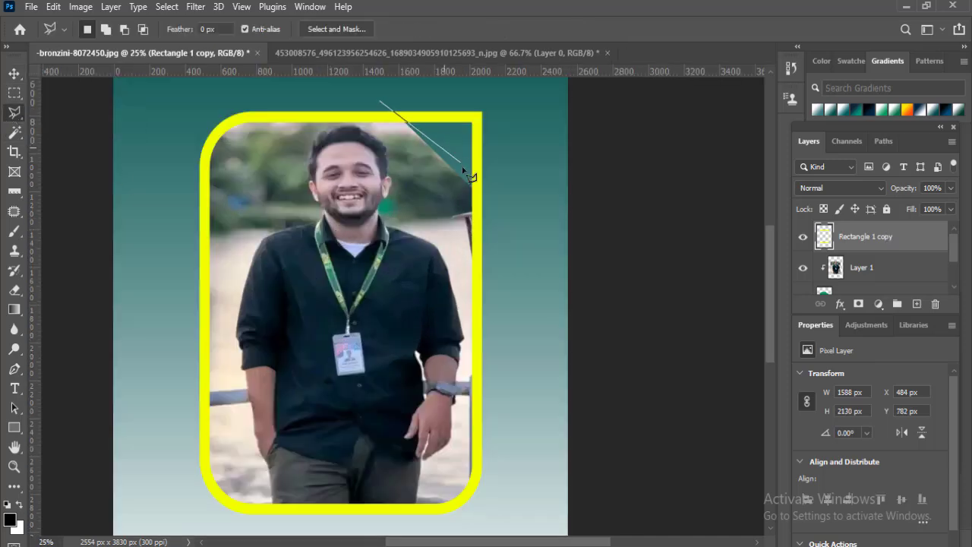
{"action": "left_click", "coordinate": [492, 203]}
{"action": "left_click", "coordinate": [507, 120]}
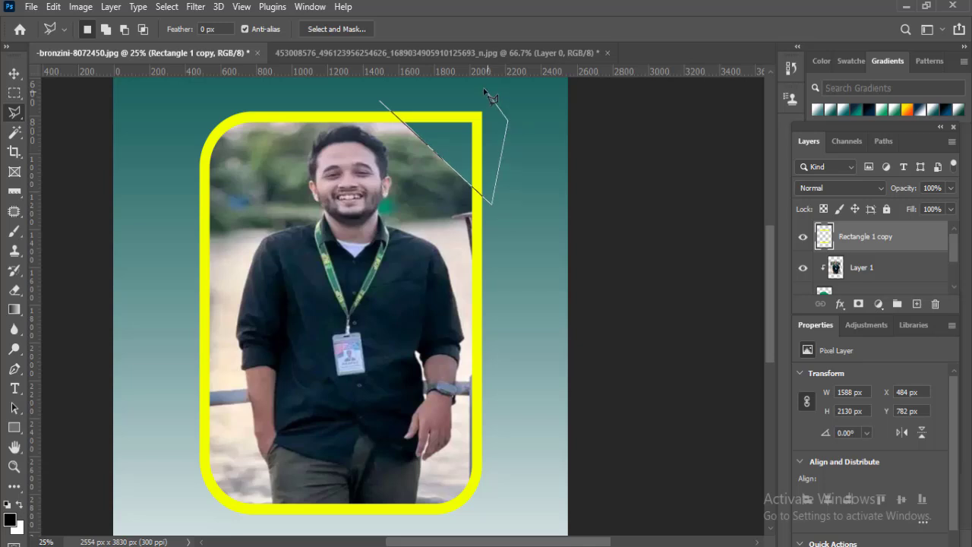
{"action": "left_click", "coordinate": [484, 88]}
{"action": "left_click", "coordinate": [384, 100]}
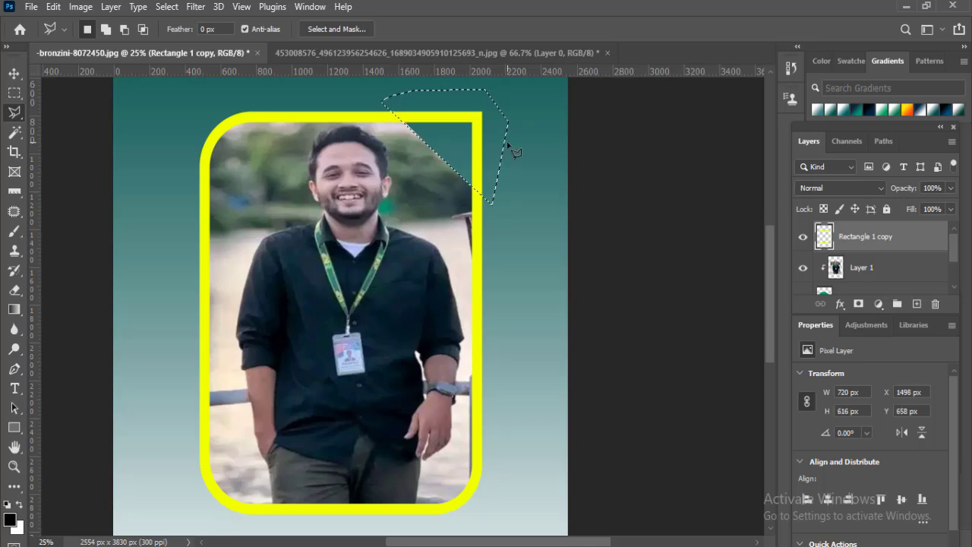
Step: Erase the yellow frame inside the selected corner using a 200 px eraser, and deselect
{"action": "left_click", "coordinate": [15, 288]}
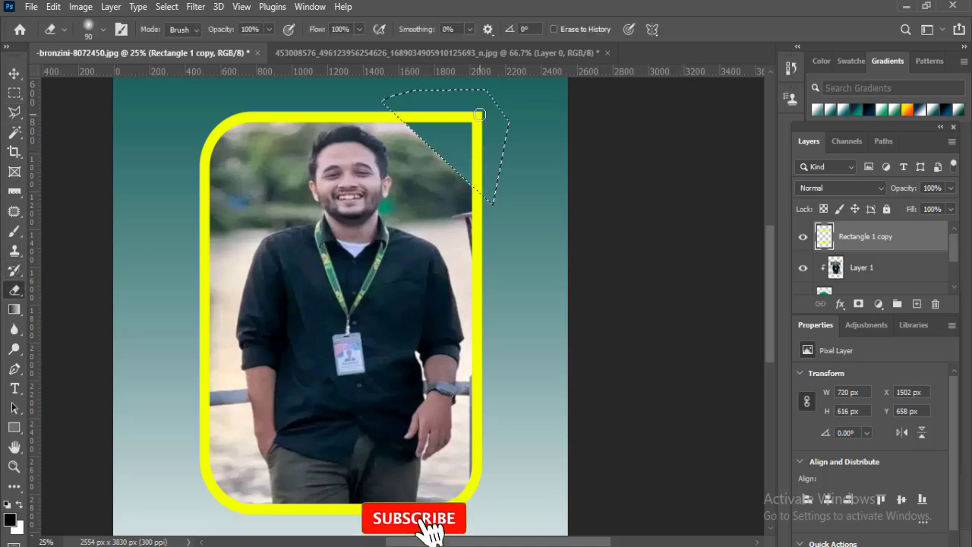
{"action": "key", "text": "bracketright"}
{"action": "key", "text": "bracketright"}
{"action": "key", "text": "bracketright"}
{"action": "key", "text": "bracketright"}
{"action": "key", "text": "bracketright"}
{"action": "mouse_move", "coordinate": [489, 121]}
{"action": "left_mouse_down"}
{"action": "mouse_move", "coordinate": [483, 204]}
{"action": "mouse_move", "coordinate": [471, 119]}
{"action": "mouse_move", "coordinate": [404, 98]}
{"action": "mouse_move", "coordinate": [455, 113]}
{"action": "mouse_move", "coordinate": [353, 112]}
{"action": "left_mouse_up"}
{"action": "key", "text": "ctrl+d"}
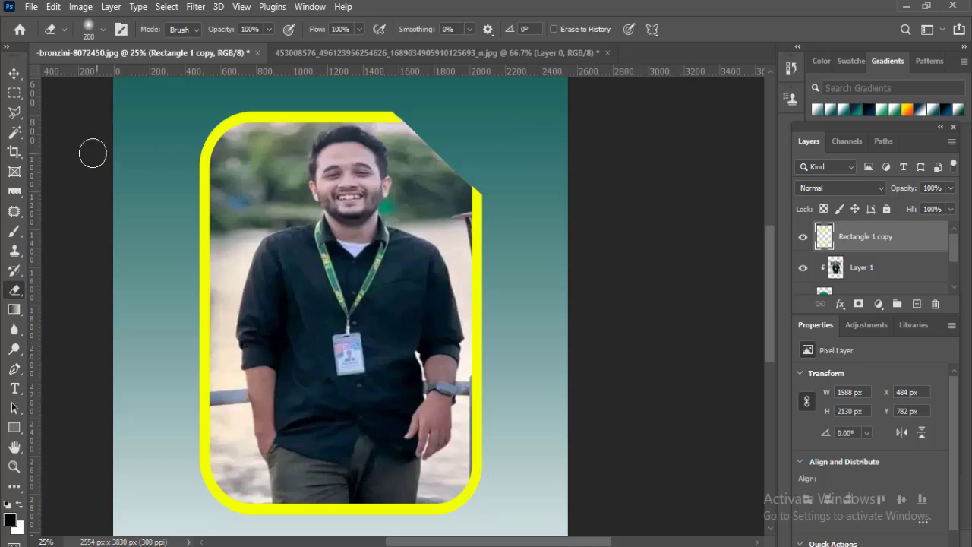
Step: Draw a narrow polygonal selection of about 512 x 460 px along the diagonal cut, bridging the two frame ends
{"action": "left_click", "coordinate": [15, 113]}
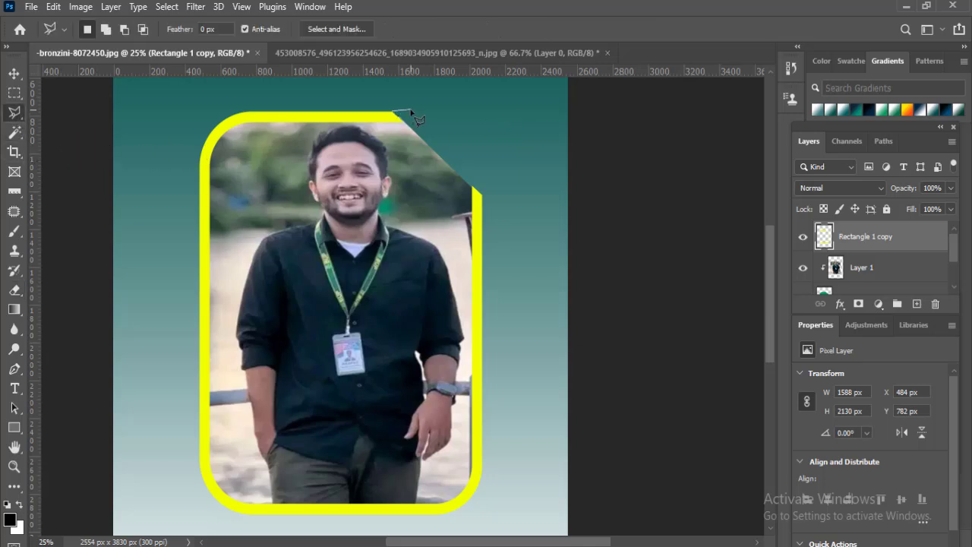
{"action": "left_click", "coordinate": [409, 112]}
{"action": "double_click", "coordinate": [484, 188]}
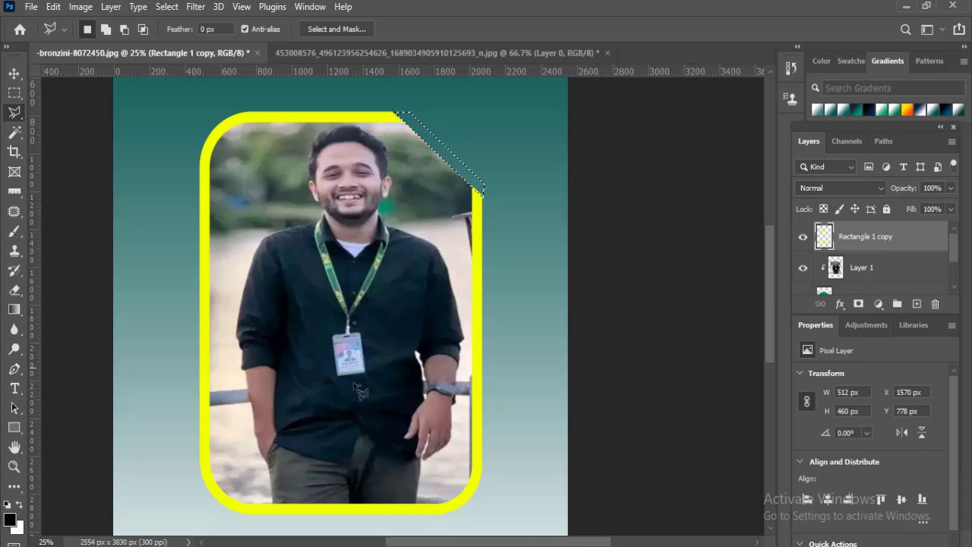
Step: Set the foreground color to the frame's yellow, paint the selected diagonal strip on a new layer, and deselect
{"action": "left_click", "coordinate": [9, 519]}
{"action": "left_click_drag", "start_coordinate": [761, 230], "coordinate": [815, 157]}
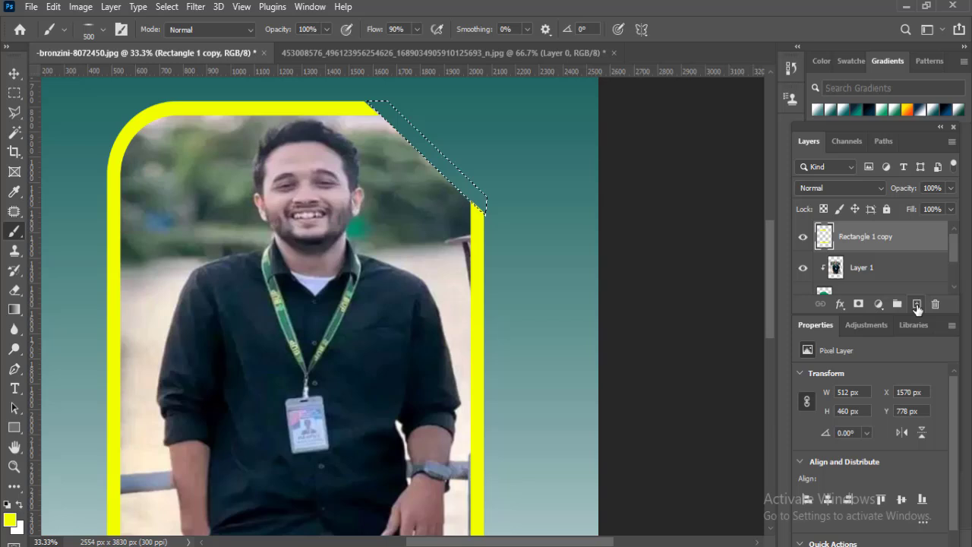
{"action": "left_click", "coordinate": [917, 305]}
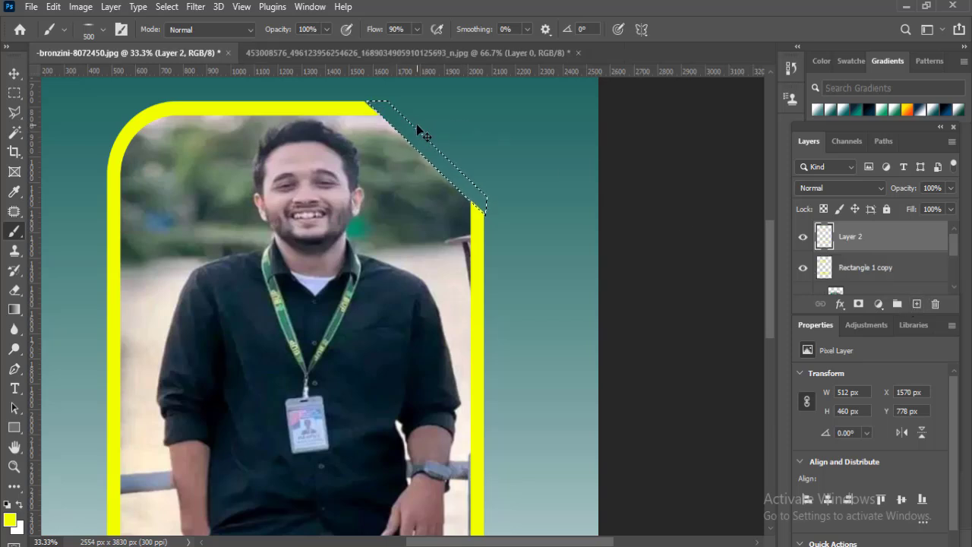
{"action": "mouse_move", "coordinate": [418, 130]}
{"action": "left_mouse_down"}
{"action": "mouse_move", "coordinate": [390, 107]}
{"action": "mouse_move", "coordinate": [455, 217]}
{"action": "mouse_move", "coordinate": [386, 102]}
{"action": "mouse_move", "coordinate": [442, 161]}
{"action": "mouse_move", "coordinate": [397, 110]}
{"action": "mouse_move", "coordinate": [481, 226]}
{"action": "mouse_move", "coordinate": [535, 225]}
{"action": "mouse_move", "coordinate": [484, 199]}
{"action": "mouse_move", "coordinate": [499, 287]}
{"action": "left_mouse_up"}
{"action": "key", "text": "ctrl+d"}
Step: Warp the yellow diagonal strip so its upper-left and lower-right ends line up with the frame
{"action": "scroll", "coordinate": [487, 211], "scroll_direction": "up", "scroll_amount": 1}
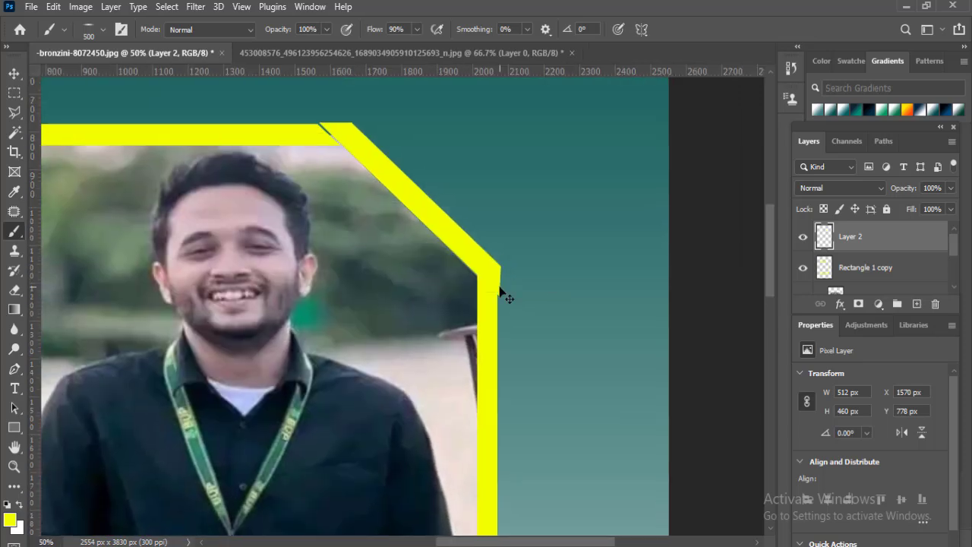
{"action": "key", "text": "ctrl+t"}
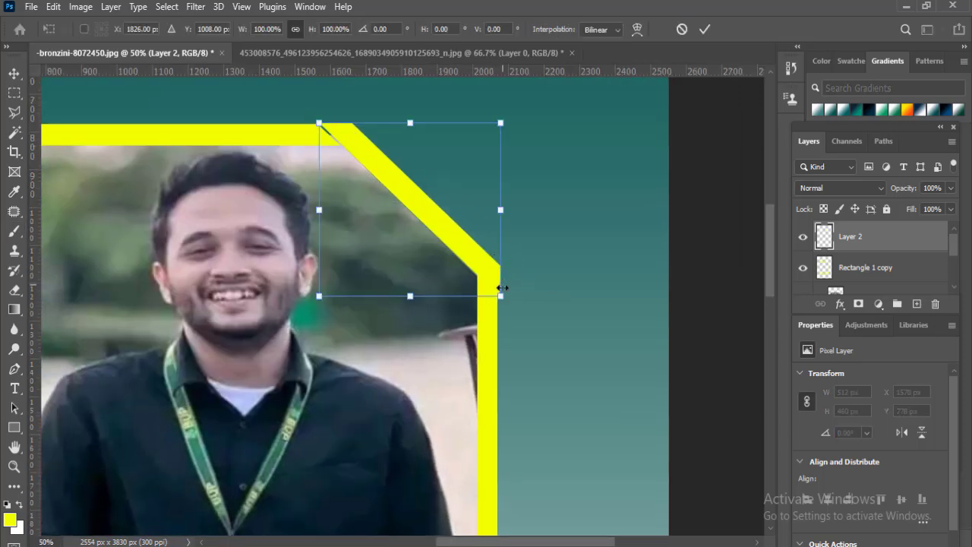
{"action": "right_click", "coordinate": [383, 176]}
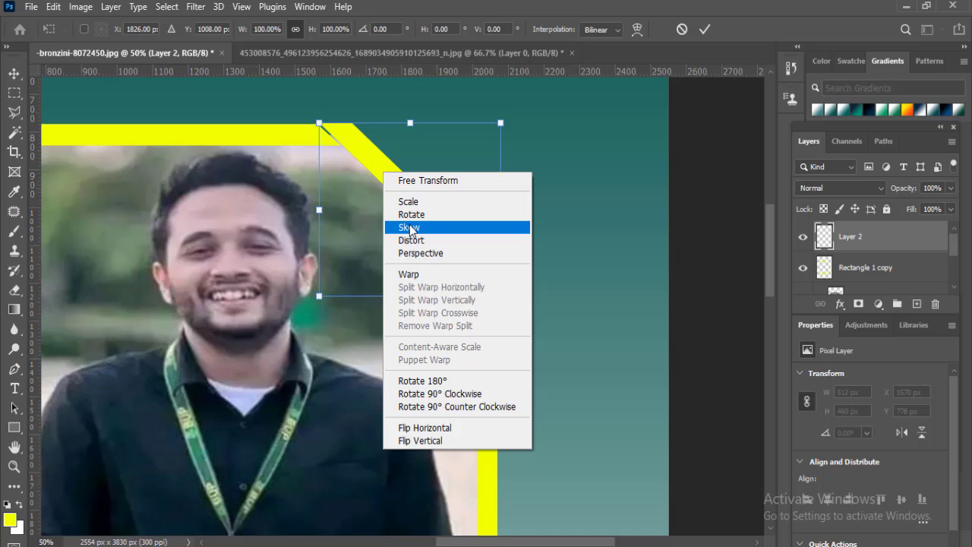
{"action": "left_click", "coordinate": [412, 274]}
{"action": "left_click_drag", "start_coordinate": [319, 127], "coordinate": [315, 126]}
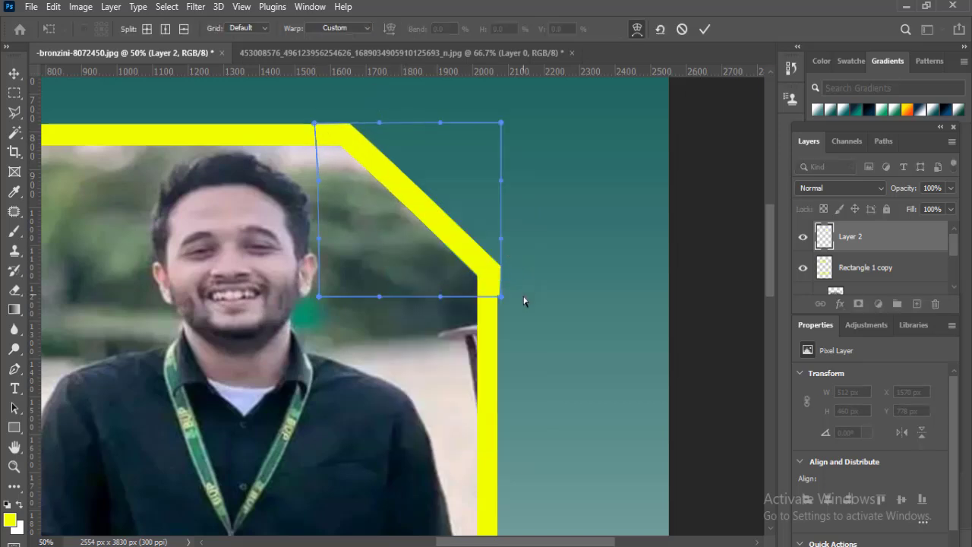
{"action": "left_click_drag", "start_coordinate": [501, 298], "coordinate": [497, 296]}
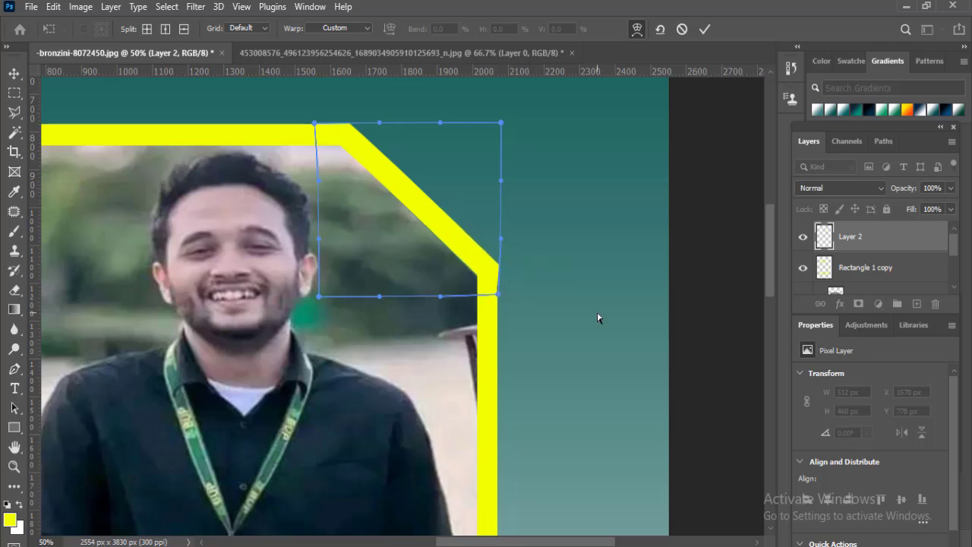
{"action": "key", "text": "b"}
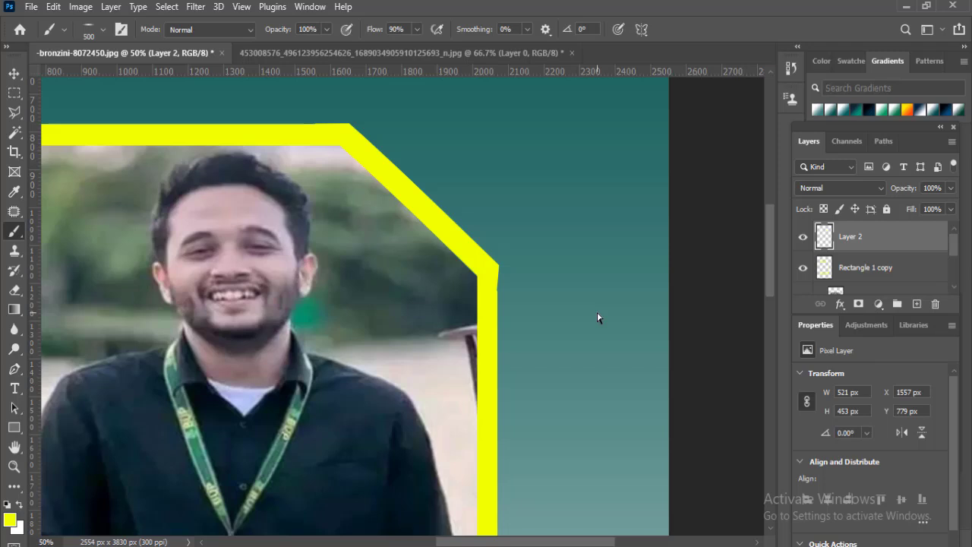
Step: Group all layers from Layer 2 down to Rectangle 1
{"action": "key", "text": "ctrl+0"}
{"action": "key", "text": "v"}
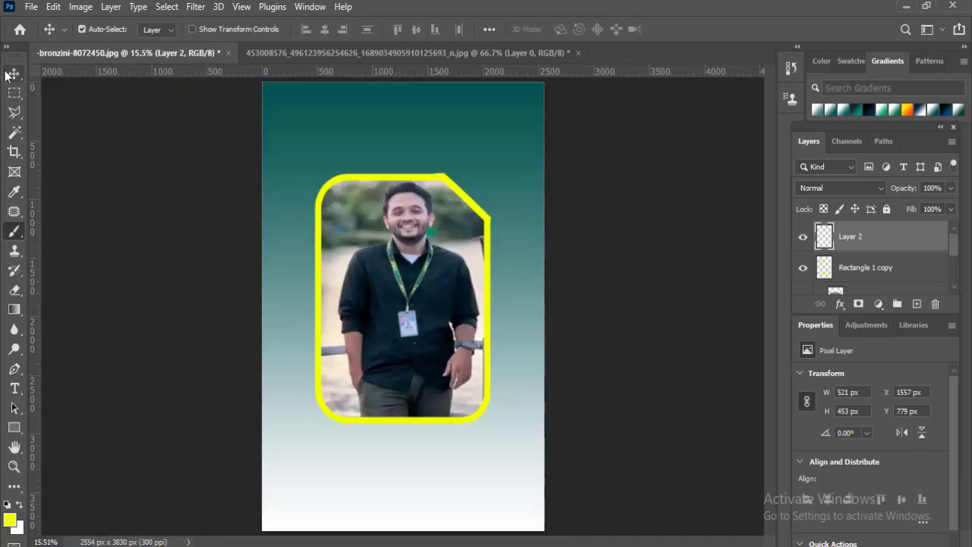
{"action": "scroll", "coordinate": [881, 269], "scroll_direction": "down", "scroll_amount": 2}
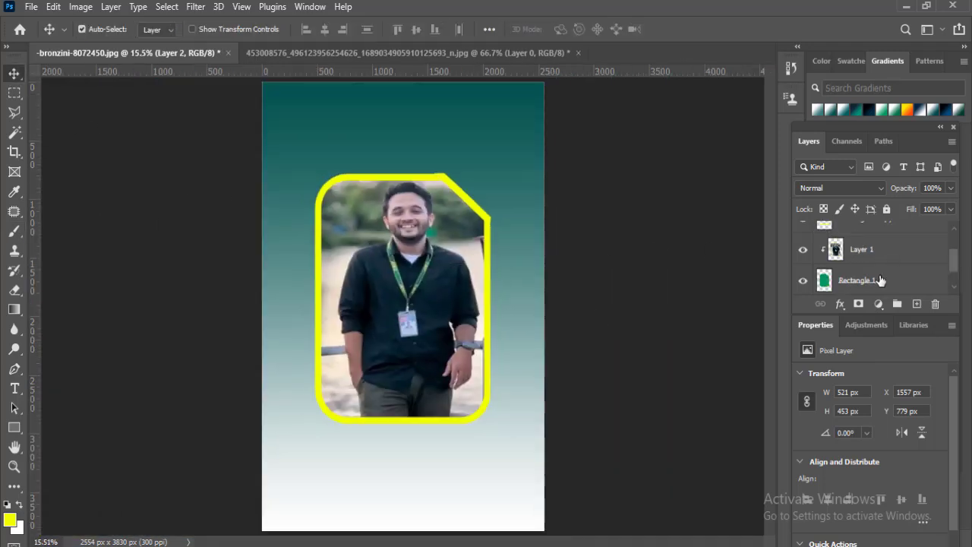
{"action": "left_click", "coordinate": [878, 281], "text": "shift"}
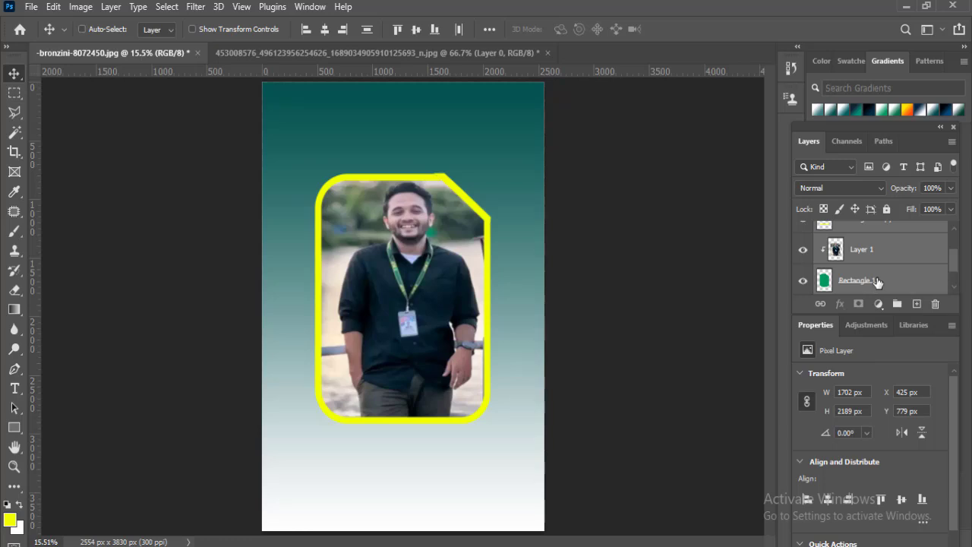
{"action": "key", "text": "ctrl+g"}
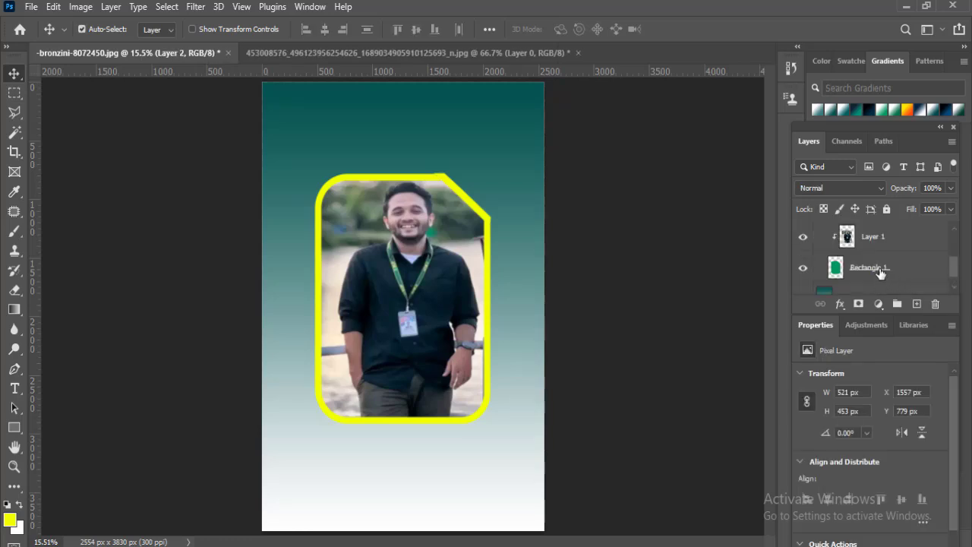
Step: Convert the photo and frame layers inside the group to one smart object and rasterize it
{"action": "left_click", "coordinate": [881, 272], "text": "shift"}
{"action": "right_click", "coordinate": [881, 272]}
{"action": "left_click", "coordinate": [781, 215]}
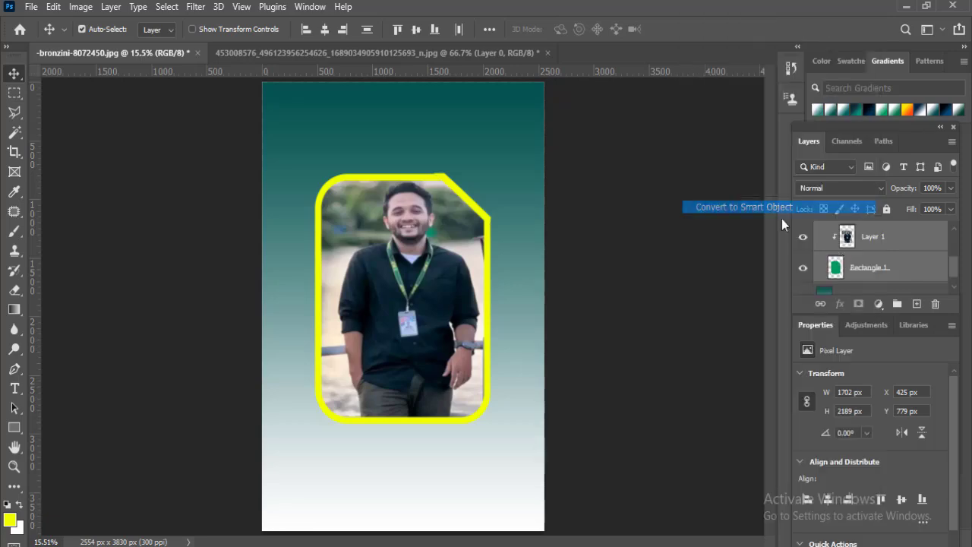
{"action": "right_click", "coordinate": [862, 252]}
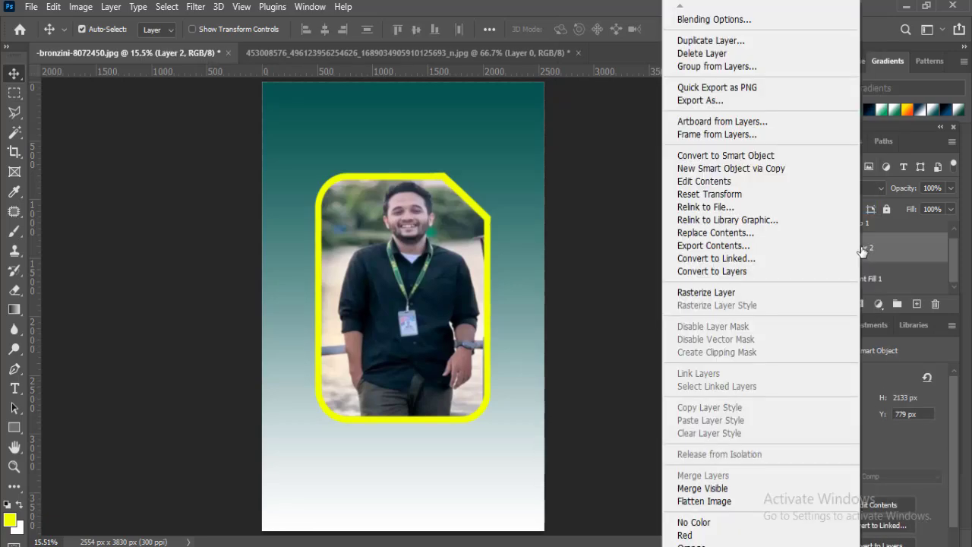
{"action": "left_click", "coordinate": [700, 293]}
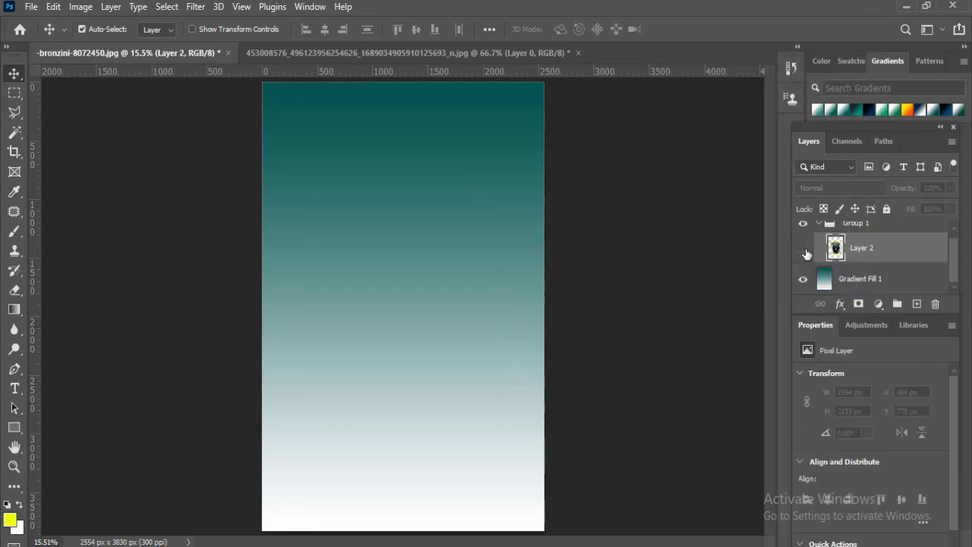
Step: Add a black drop shadow to the merged photo frame layer with angle 94°, distance 23 px, spread 15% and size 32 px
{"action": "right_click", "coordinate": [871, 253]}
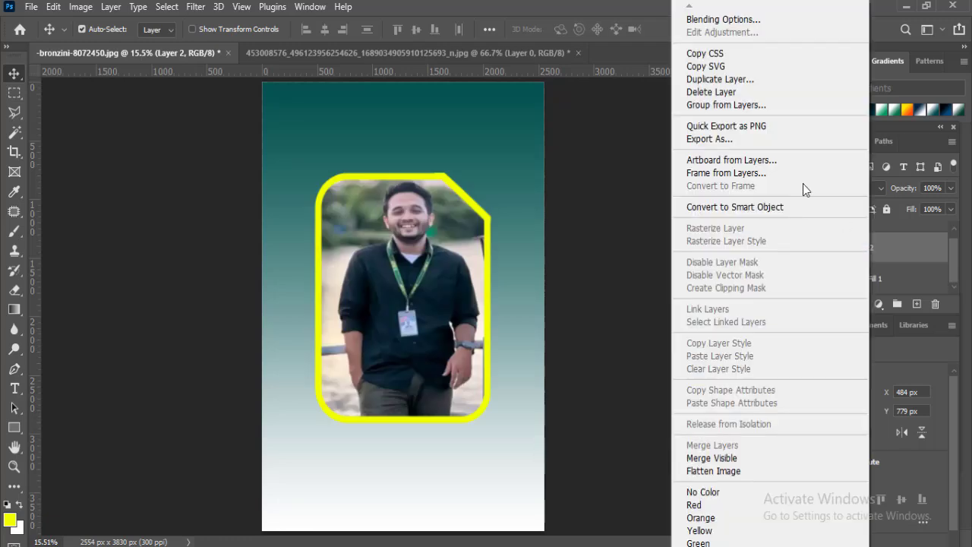
{"action": "left_click", "coordinate": [717, 20]}
{"action": "double_click", "coordinate": [904, 248]}
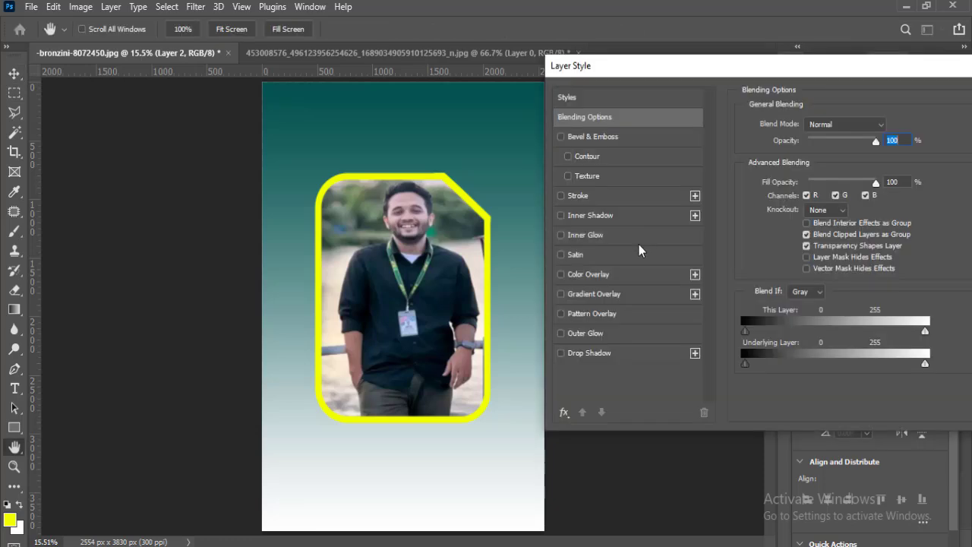
{"action": "left_click", "coordinate": [561, 353]}
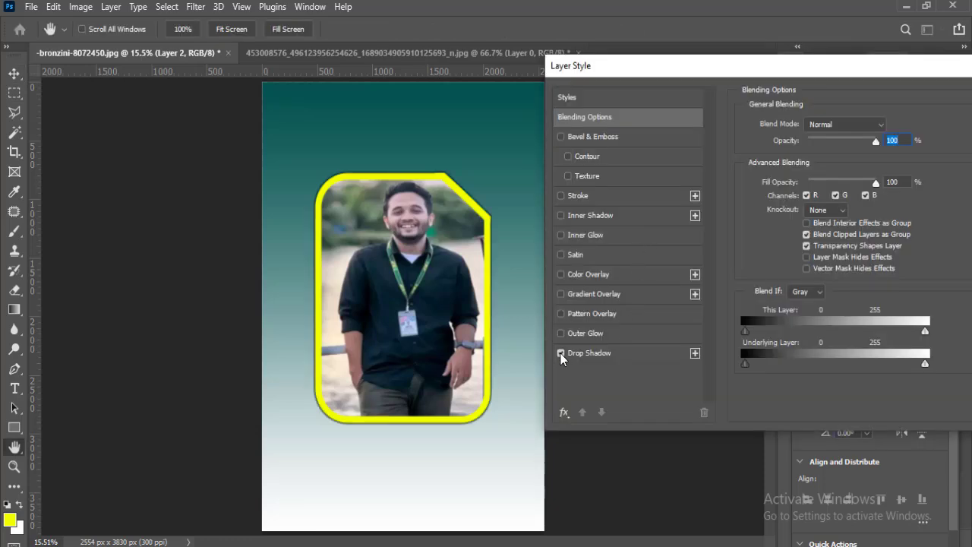
{"action": "left_click", "coordinate": [607, 353]}
{"action": "left_click_drag", "start_coordinate": [811, 163], "coordinate": [803, 157]}
{"action": "left_click_drag", "start_coordinate": [798, 193], "coordinate": [814, 226]}
{"action": "left_click", "coordinate": [806, 210]}
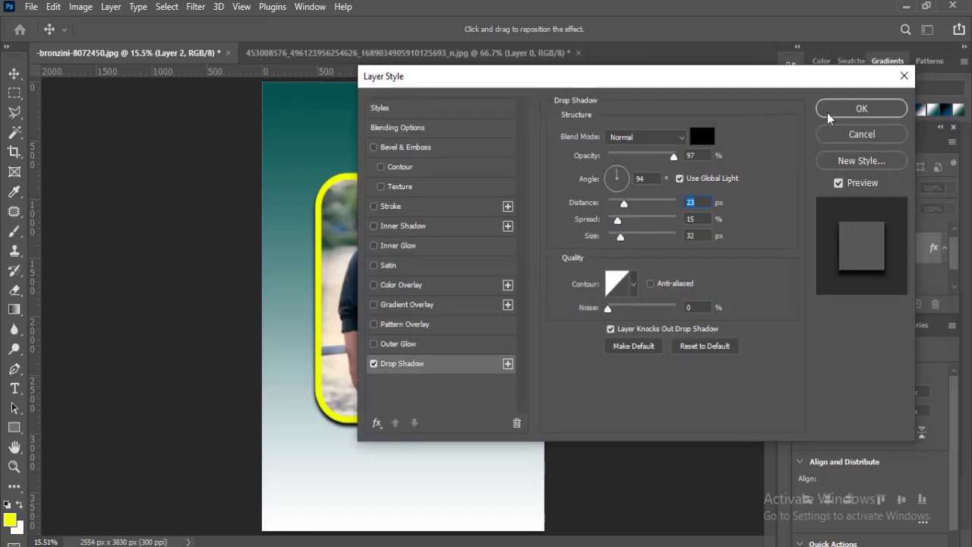
{"action": "left_click", "coordinate": [827, 112]}
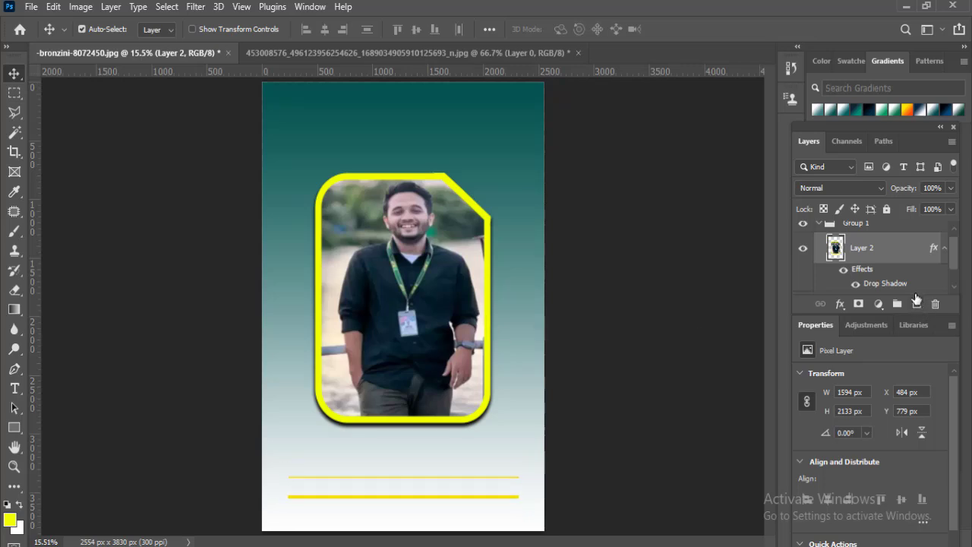
{"action": "left_click_drag", "start_coordinate": [955, 254], "coordinate": [954, 251]}
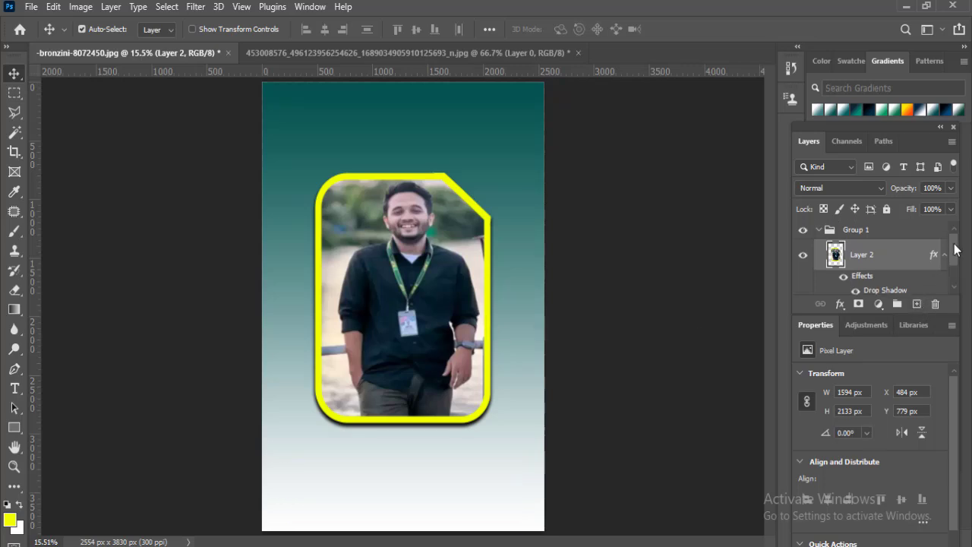